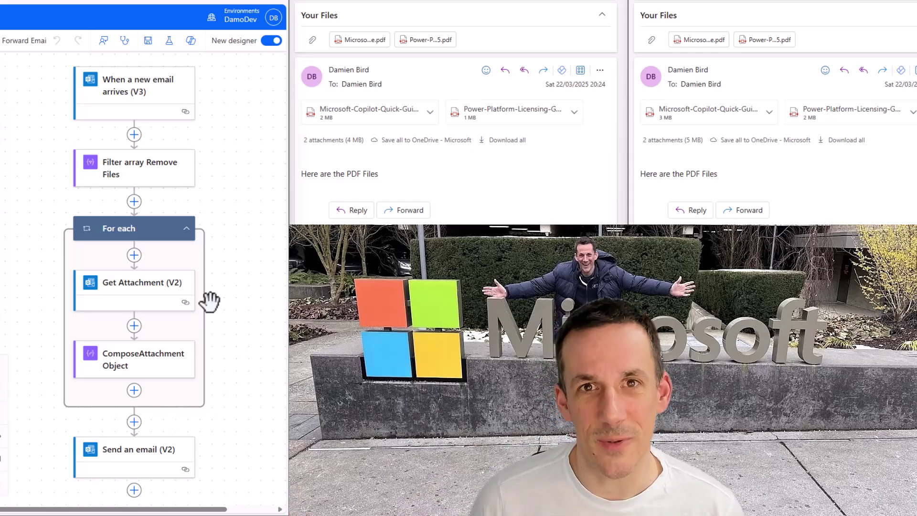
- Preview the Microsoft-Copilot-Quick-Guide.pdf attachment in both forwarded emails
{"action": "left_click", "coordinate": [390, 117]}
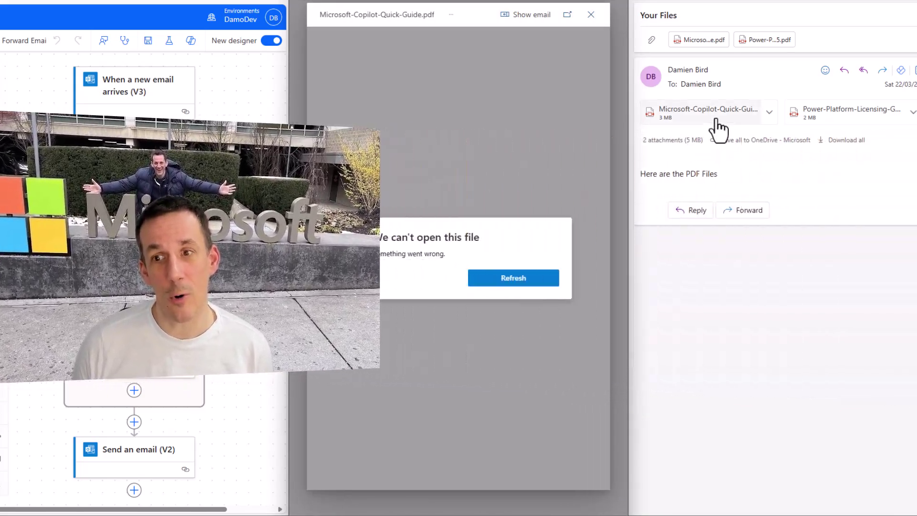
{"action": "left_click", "coordinate": [716, 114]}
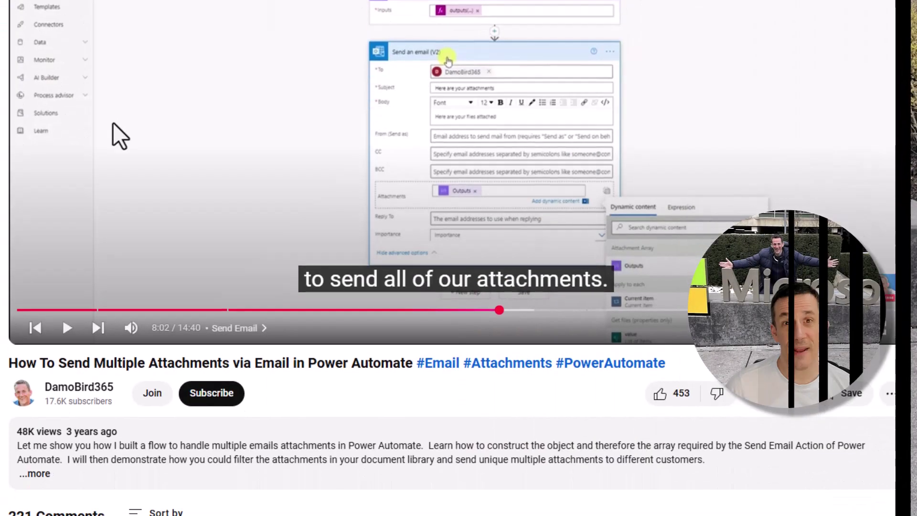
{"action": "scroll", "coordinate": [115, 139], "scroll_direction": "down", "scroll_amount": 5}
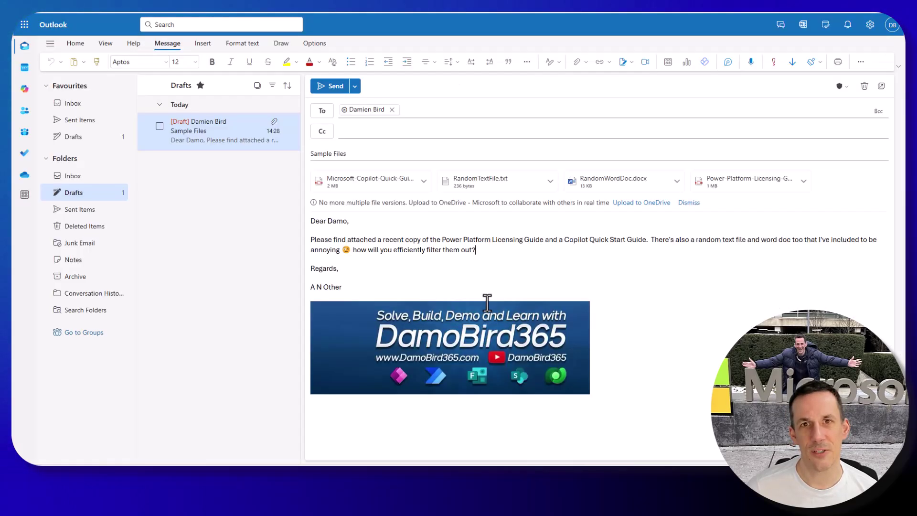
- Send the Sample Files draft with its two PDFs, text file and Word document
{"action": "left_click", "coordinate": [329, 88]}
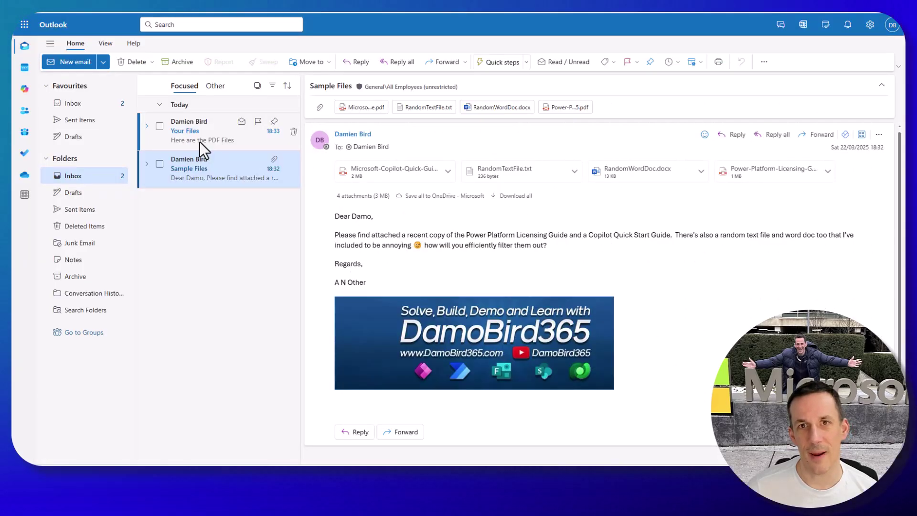
- Open the Your Files email and preview its Copilot quick guide and licensing guide PDFs
{"action": "left_click", "coordinate": [201, 148]}
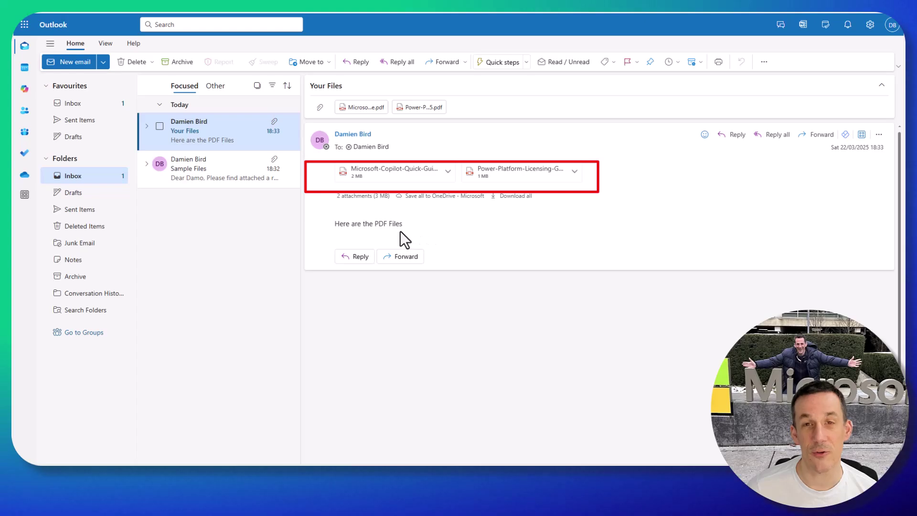
{"action": "left_click", "coordinate": [393, 177]}
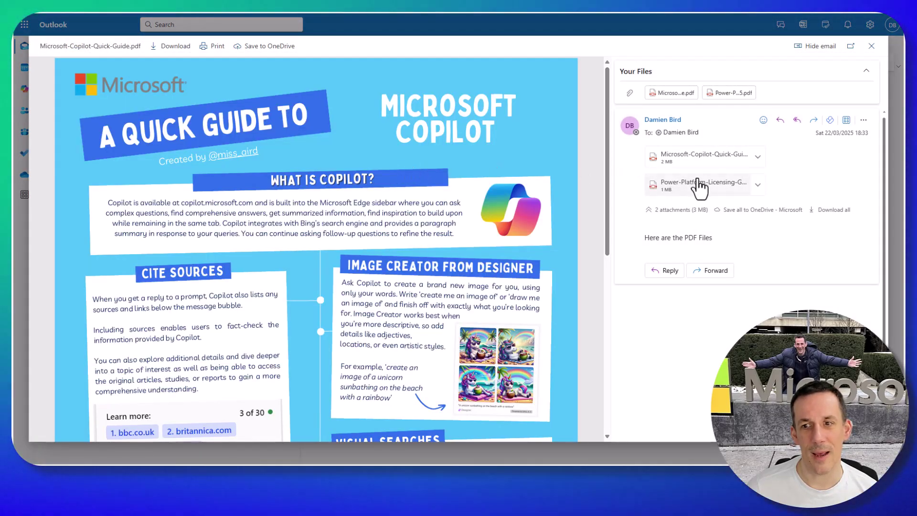
{"action": "left_click", "coordinate": [699, 187]}
{"action": "left_click_drag", "start_coordinate": [606, 69], "coordinate": [604, 213]}
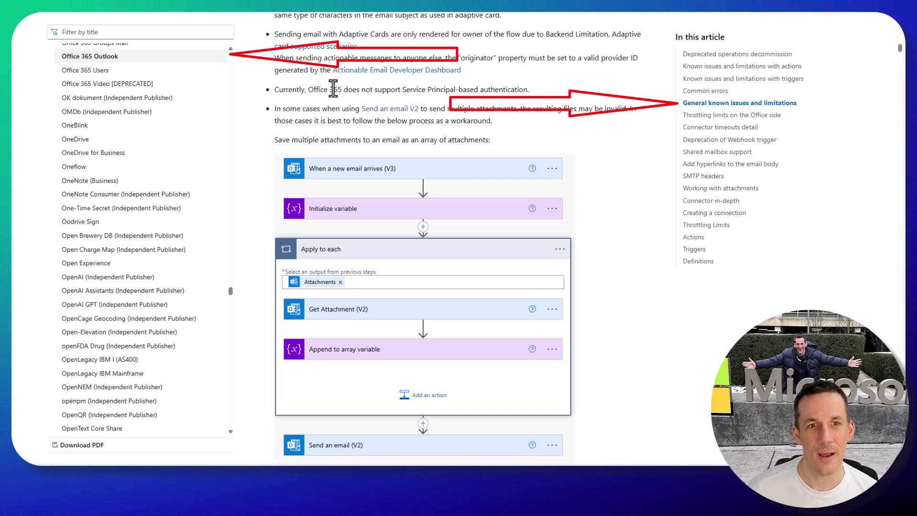
- Highlight the Send an email (V2) invalid-attachments note and its workaround sentence in the connector article
{"action": "left_click_drag", "start_coordinate": [273, 108], "coordinate": [432, 115]}
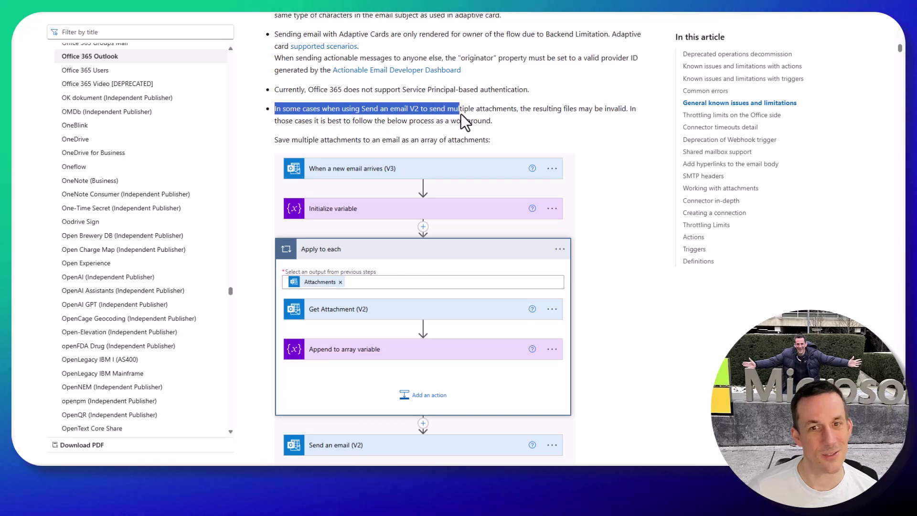
{"action": "left_click_drag", "start_coordinate": [515, 112], "coordinate": [601, 119]}
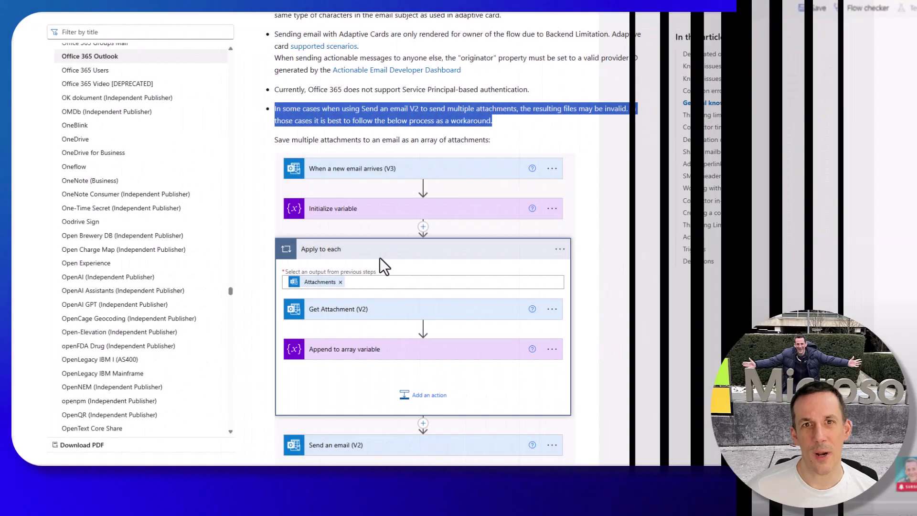
{"action": "scroll", "coordinate": [382, 227], "scroll_direction": "down", "scroll_amount": 6}
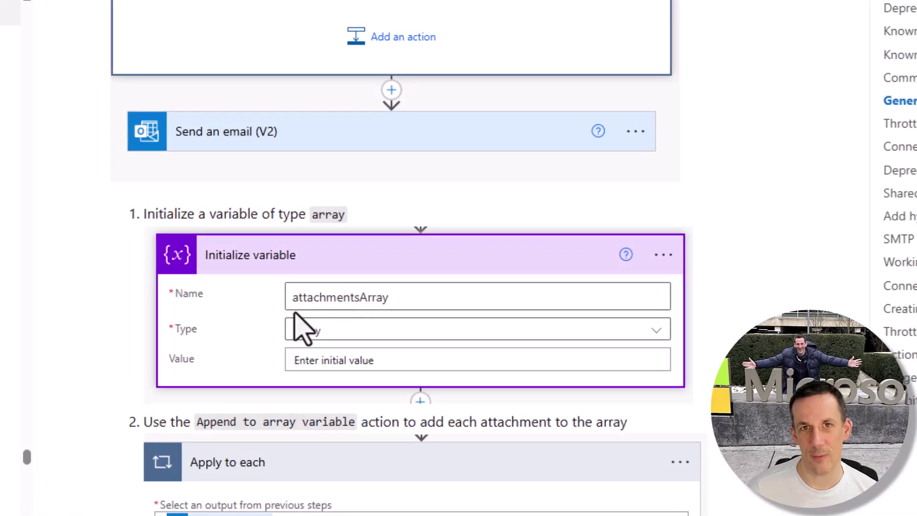
{"action": "scroll", "coordinate": [289, 334], "scroll_direction": "down", "scroll_amount": 10}
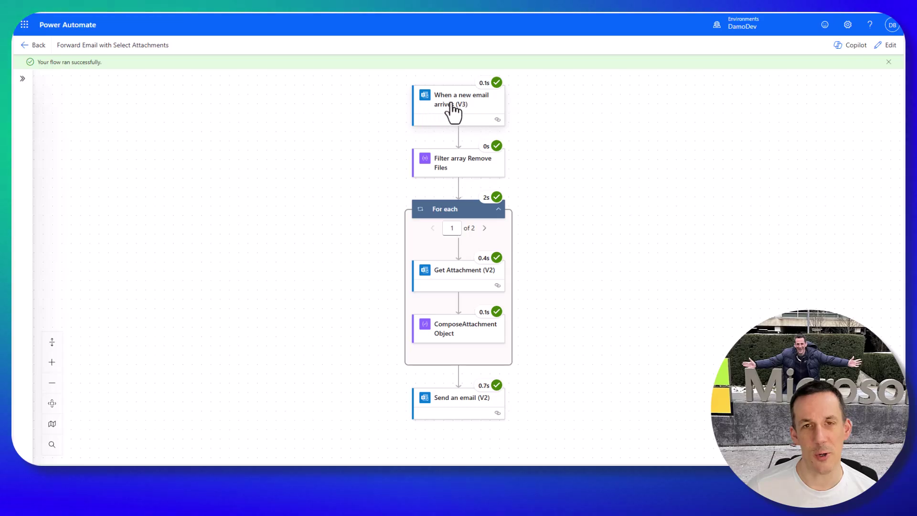
- Show the Filter array raw inputs and point out isInline on the inline image and PDF
{"action": "left_click", "coordinate": [468, 164]}
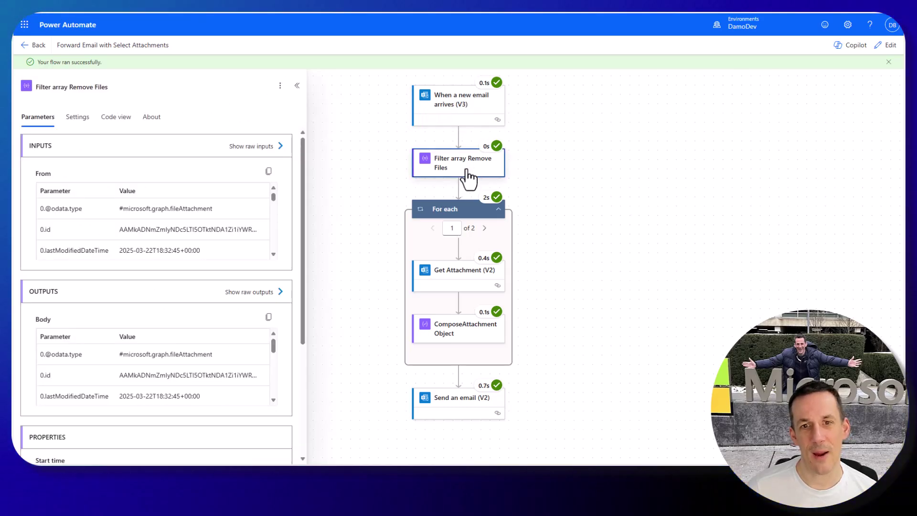
{"action": "left_click", "coordinate": [240, 146]}
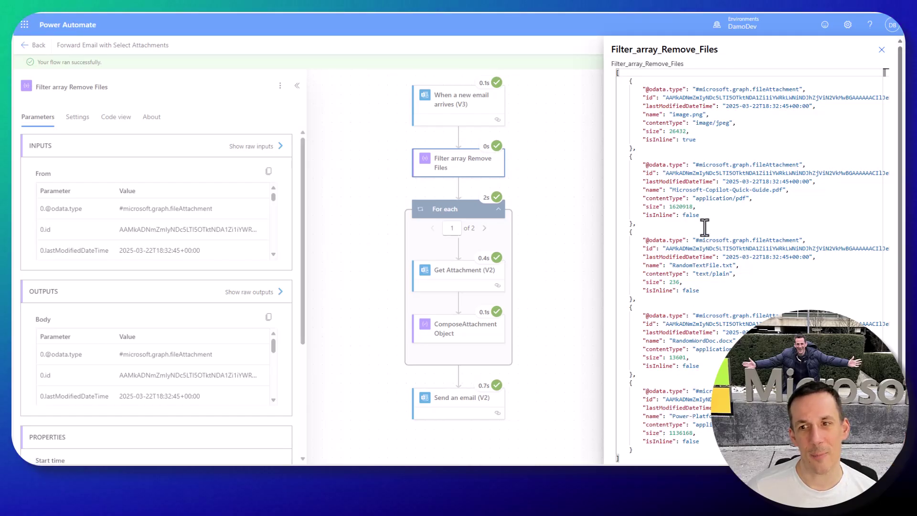
{"action": "double_click", "coordinate": [653, 141]}
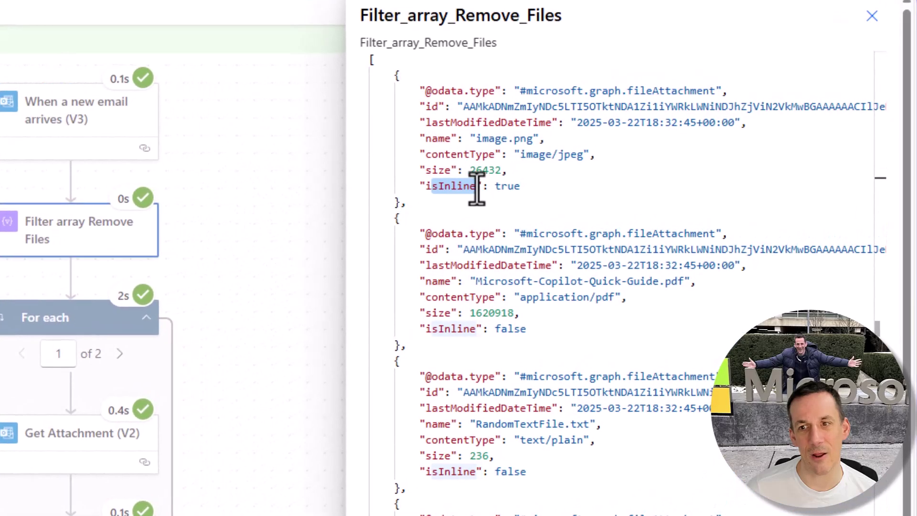
{"action": "left_click_drag", "start_coordinate": [420, 329], "coordinate": [471, 329]}
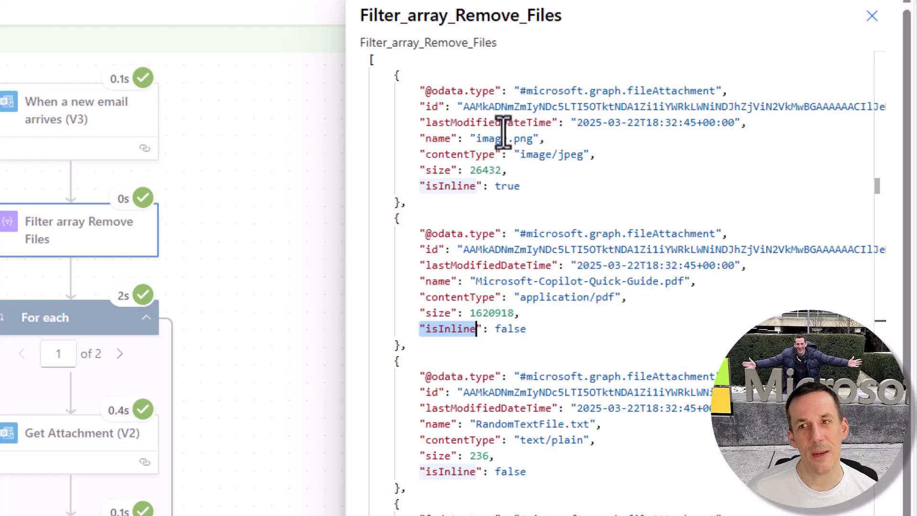
- Point out the image.png and .pdf names, then view the output holding only the two PDFs
{"action": "left_click_drag", "start_coordinate": [477, 138], "coordinate": [534, 138]}
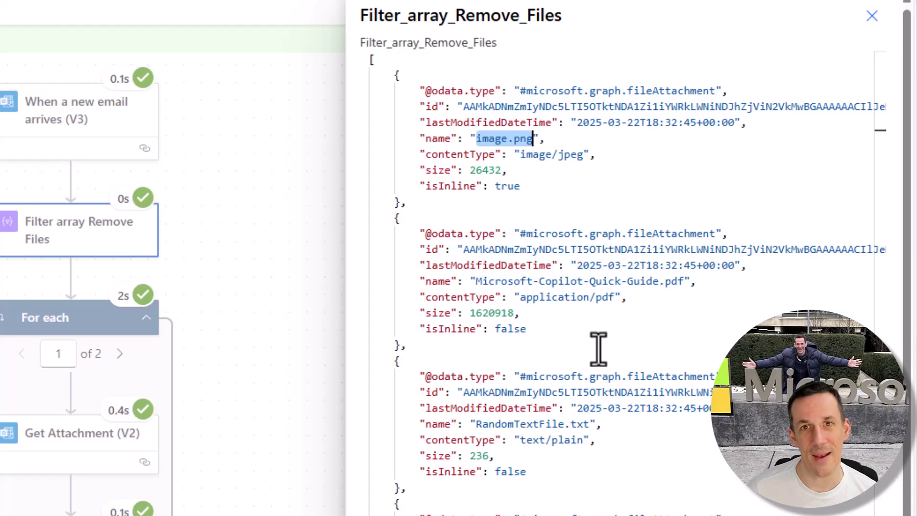
{"action": "left_click_drag", "start_coordinate": [687, 282], "coordinate": [661, 281]}
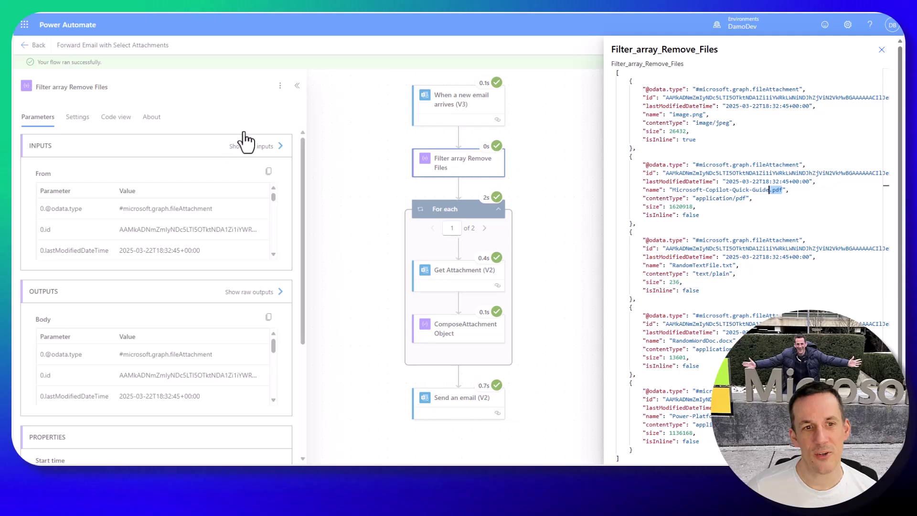
{"action": "left_click", "coordinate": [258, 293]}
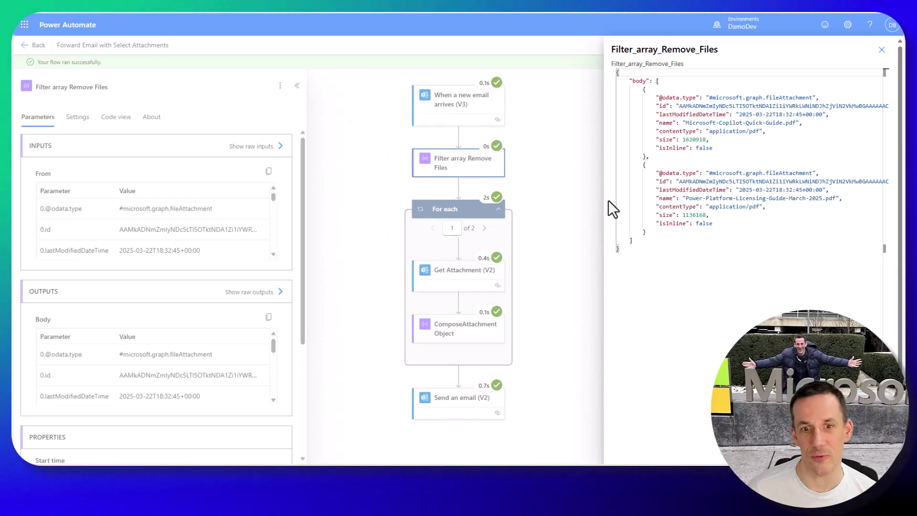
{"action": "key", "text": "Escape"}
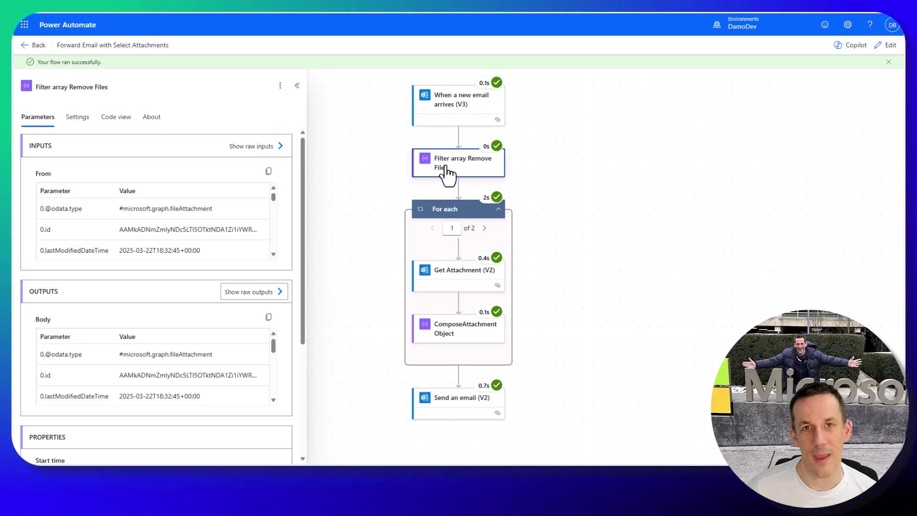
- Review the Get Attachment (V2) run details and the ComposeAttachmentObject raw inputs
{"action": "left_click", "coordinate": [454, 279]}
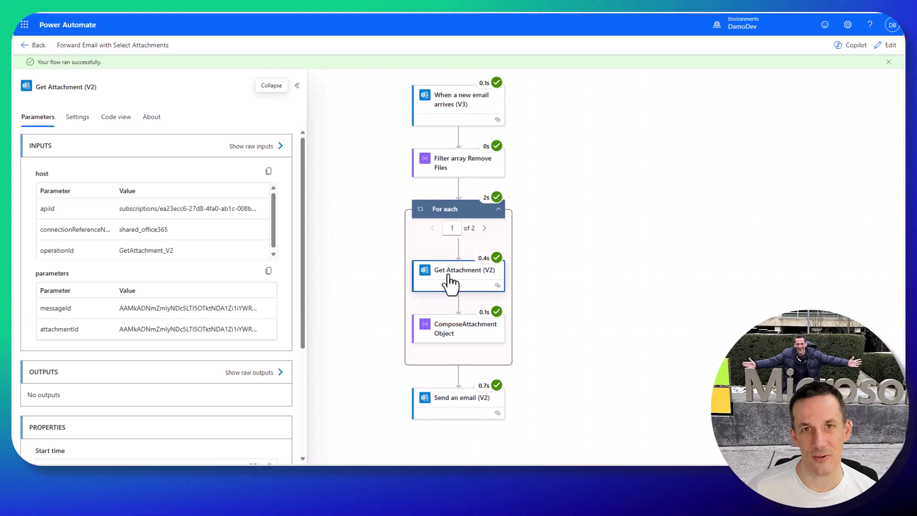
{"action": "left_click", "coordinate": [467, 335]}
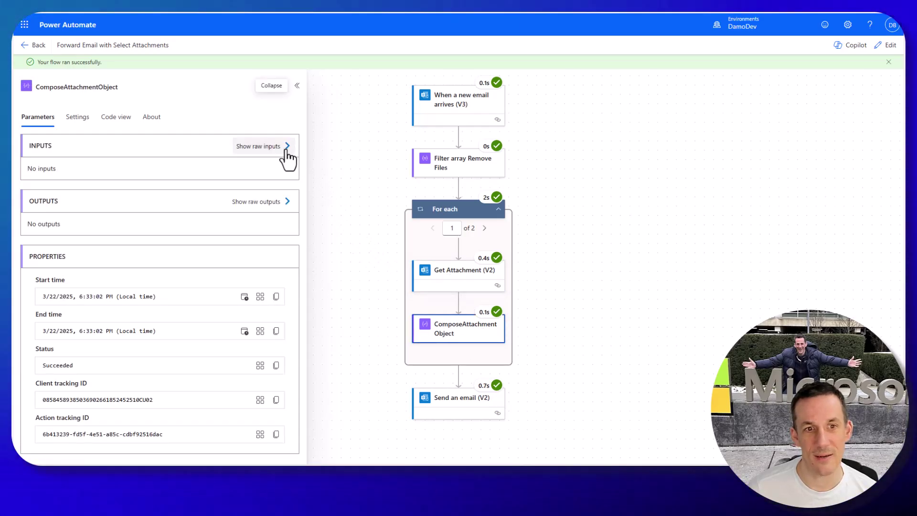
{"action": "left_click", "coordinate": [260, 147]}
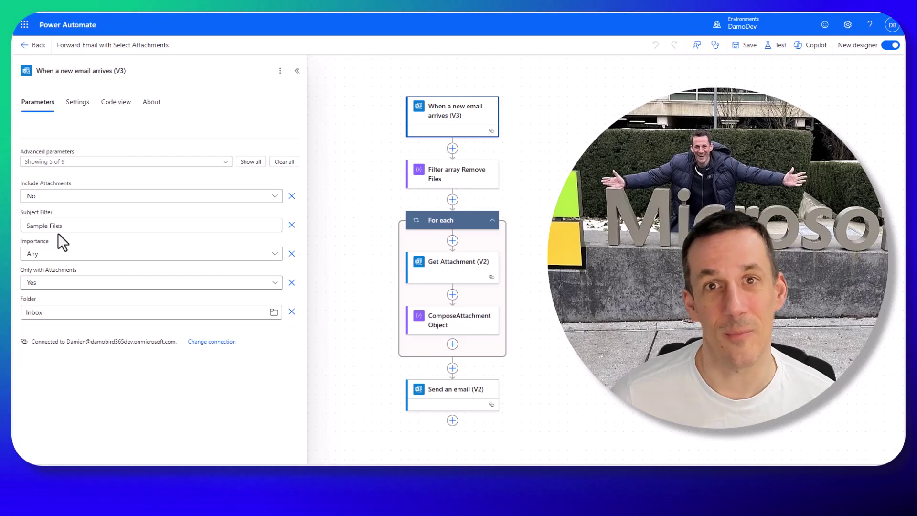
- Walk through the Remove Files query: and() of isInline equals false and name ends with .pdf
{"action": "left_click", "coordinate": [460, 183]}
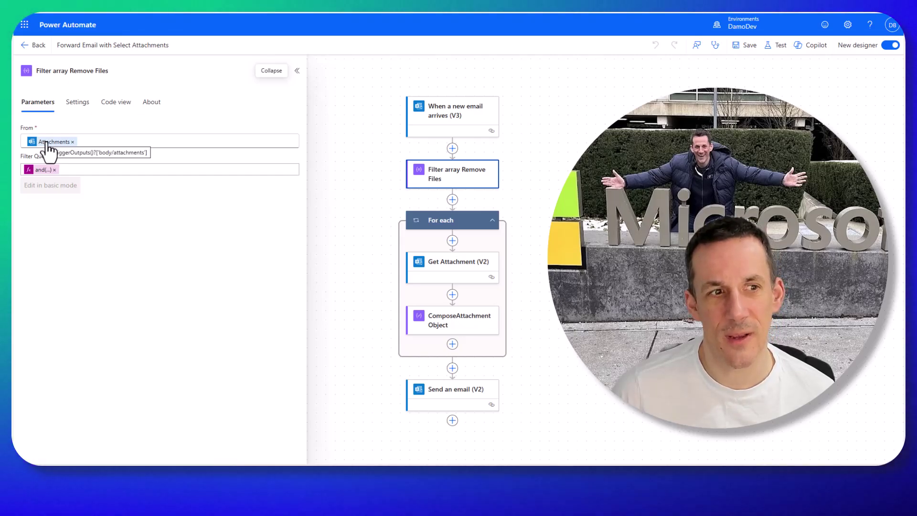
{"action": "left_click", "coordinate": [34, 170]}
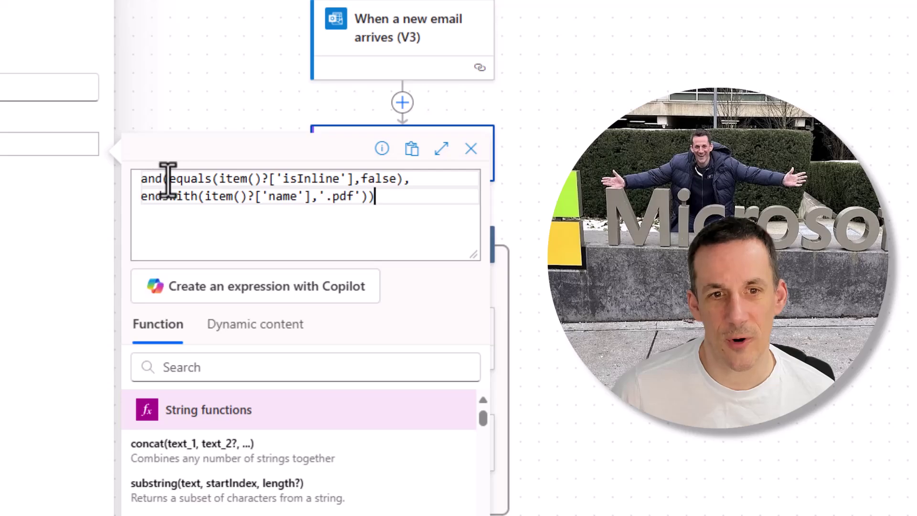
{"action": "left_click_drag", "start_coordinate": [170, 178], "coordinate": [405, 181]}
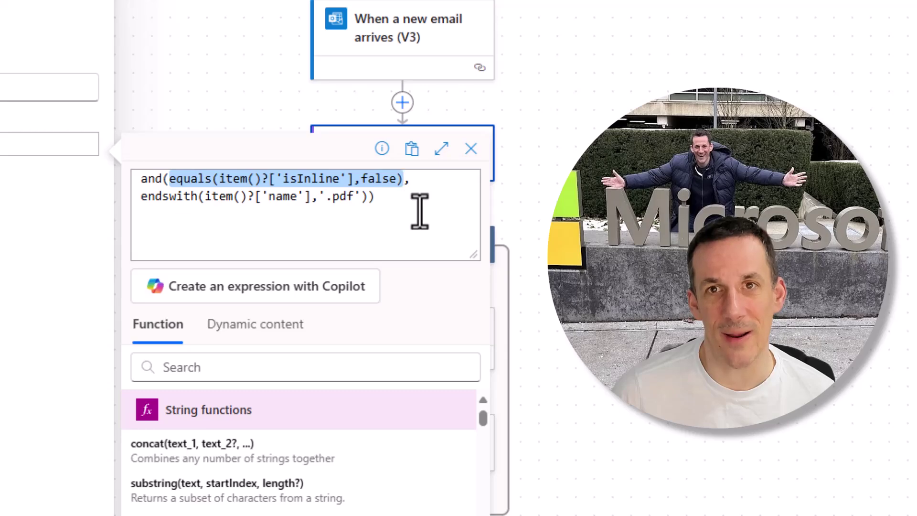
{"action": "left_click_drag", "start_coordinate": [141, 196], "coordinate": [367, 197]}
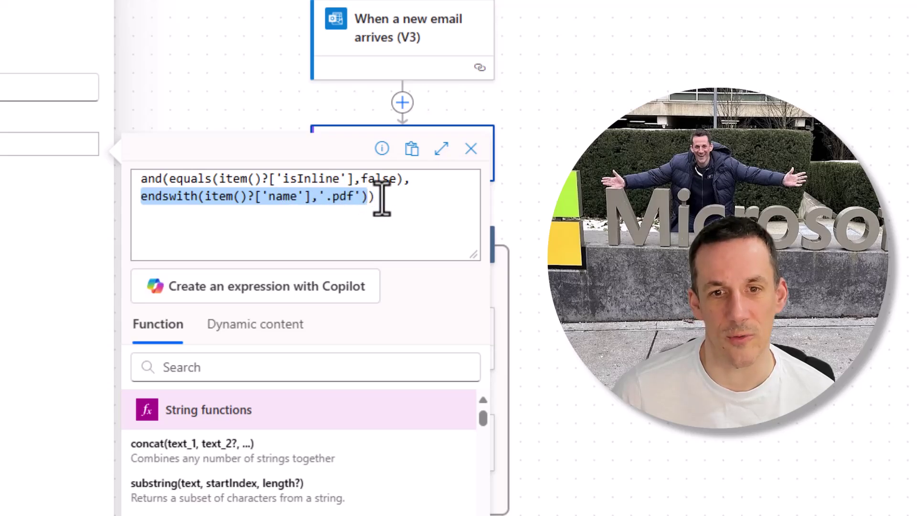
{"action": "left_click", "coordinate": [403, 181]}
{"action": "left_click_drag", "start_coordinate": [404, 181], "coordinate": [410, 181]}
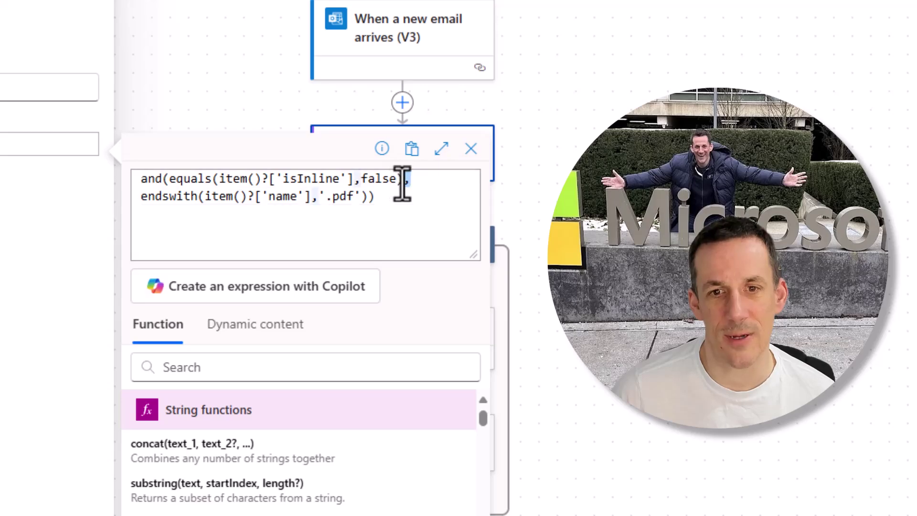
{"action": "left_click_drag", "start_coordinate": [163, 183], "coordinate": [128, 178]}
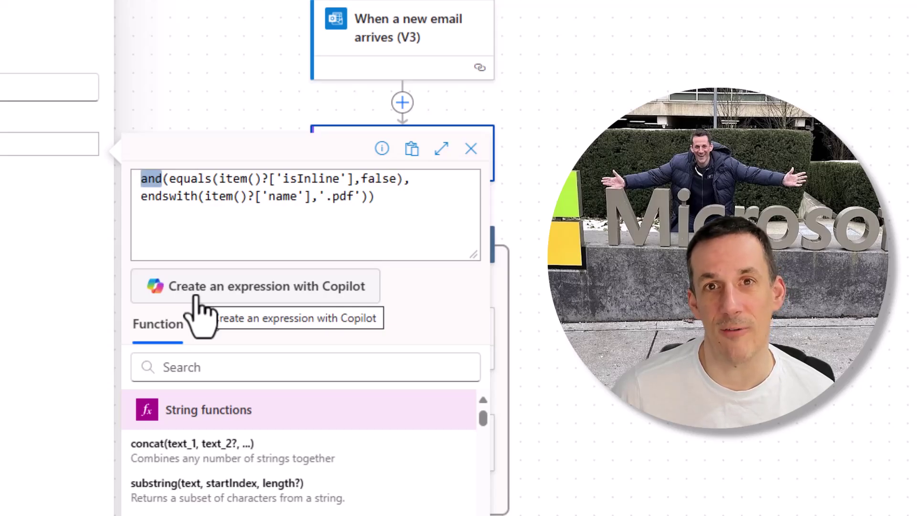
{"action": "left_click", "coordinate": [129, 166]}
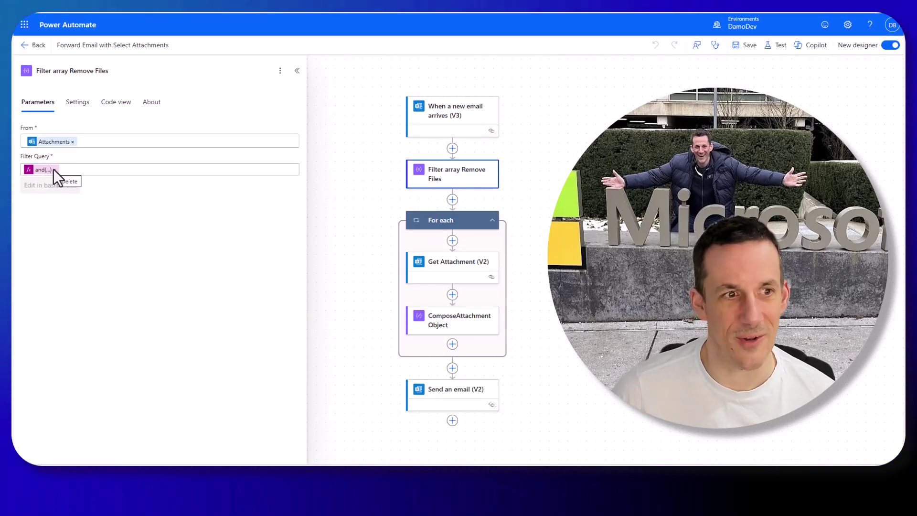
- Replace the and() expression with a basic condition on Attachments Name
{"action": "left_click", "coordinate": [53, 169]}
{"action": "left_click", "coordinate": [61, 232]}
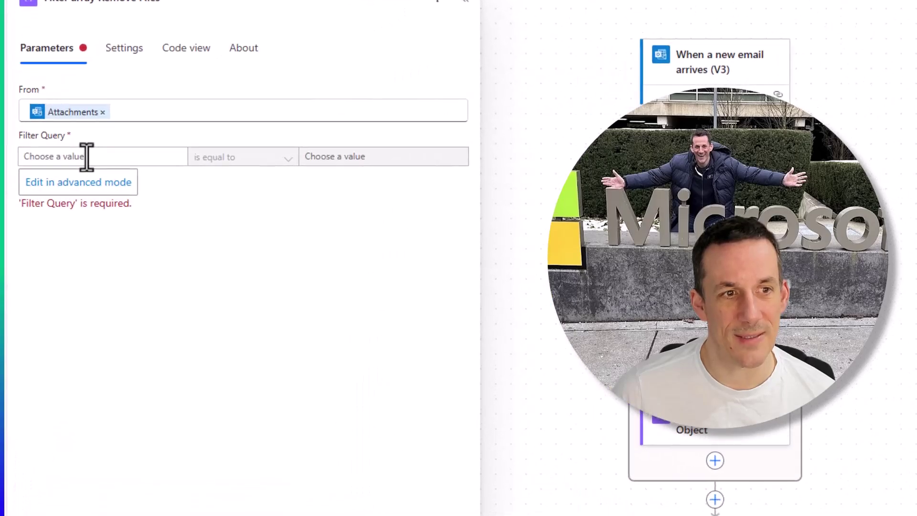
{"action": "left_click", "coordinate": [86, 156]}
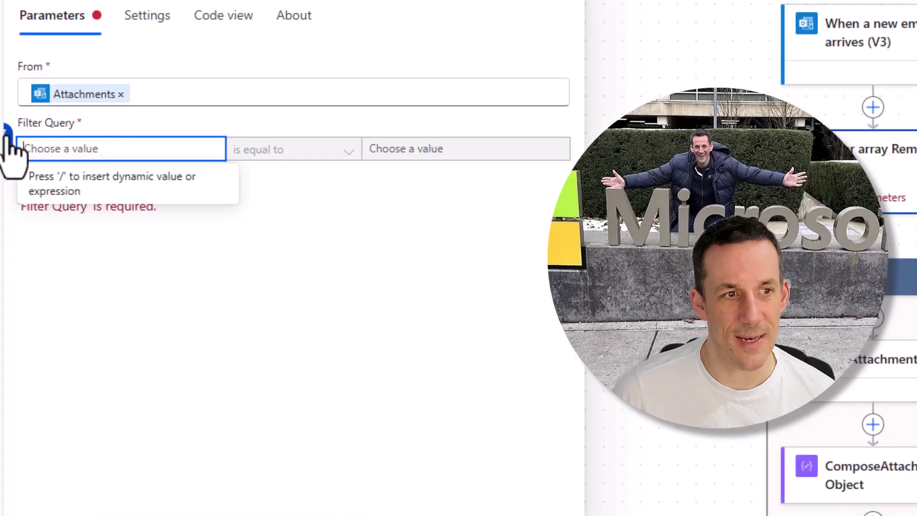
{"action": "key", "text": "slash"}
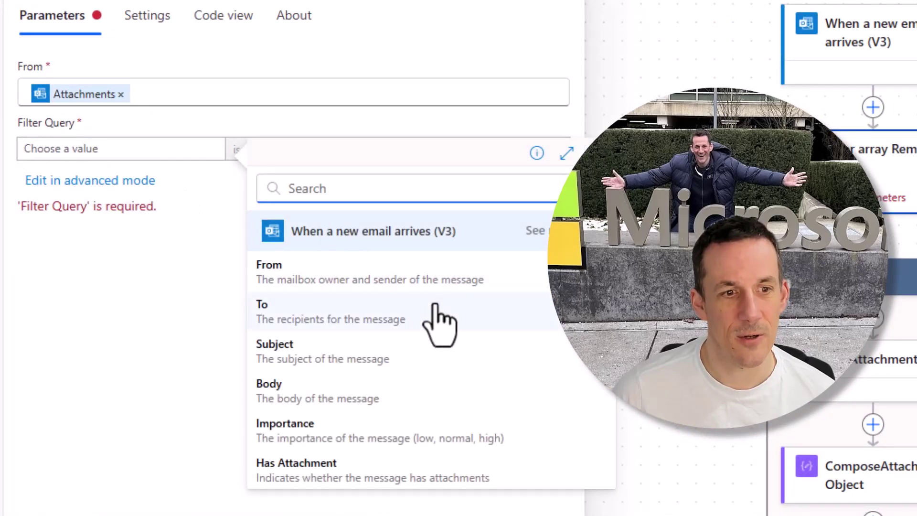
{"action": "type", "text": "name"}
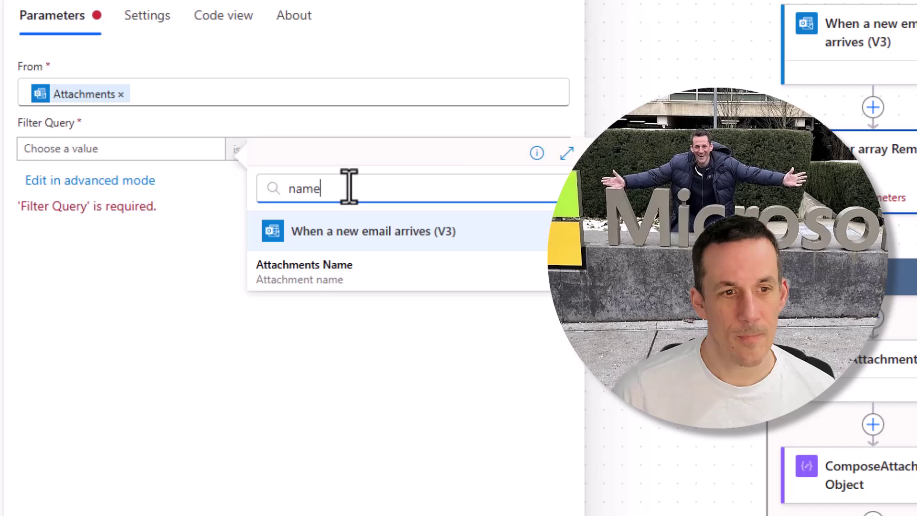
{"action": "left_click", "coordinate": [328, 223]}
- Set the condition's comparison to ends with .pdf
{"action": "left_click", "coordinate": [346, 151]}
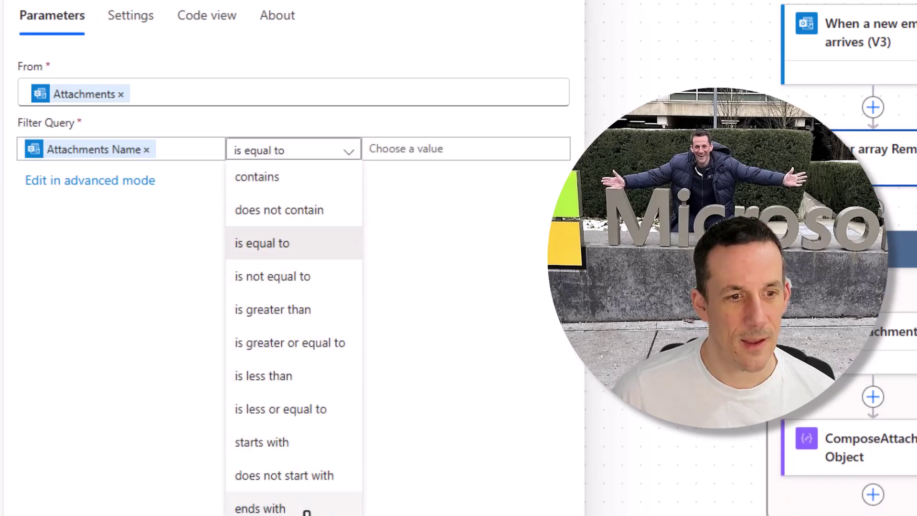
{"action": "left_click", "coordinate": [300, 508]}
{"action": "left_click", "coordinate": [446, 148]}
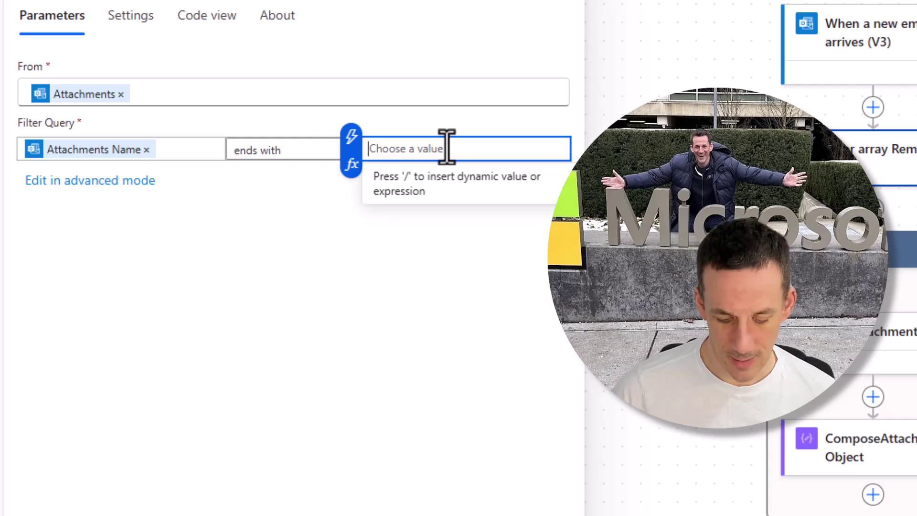
{"action": "type", "text": ".pdf"}
{"action": "left_click", "coordinate": [406, 340]}
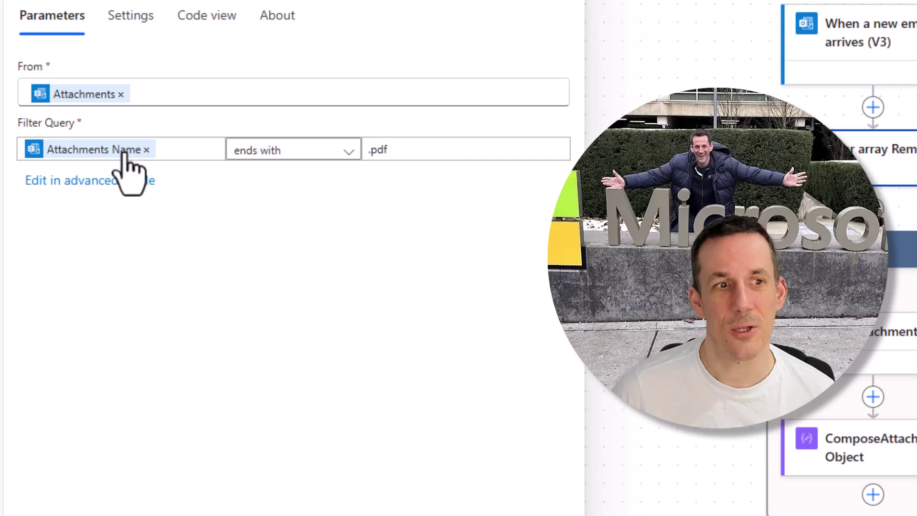
{"action": "mouse_move", "coordinate": [125, 152]}
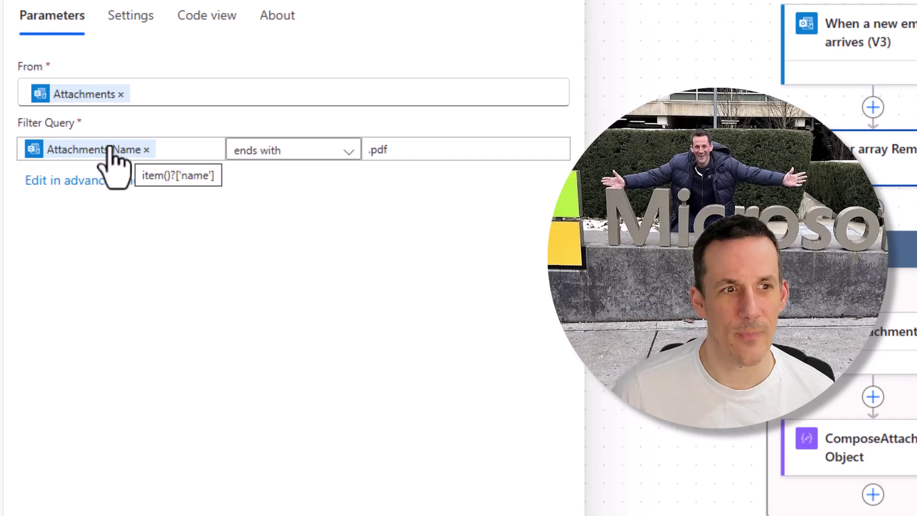
- Replace Attachments Name with the expression tolower(item()?['name']) as the filter's left value
{"action": "left_click", "coordinate": [146, 150]}
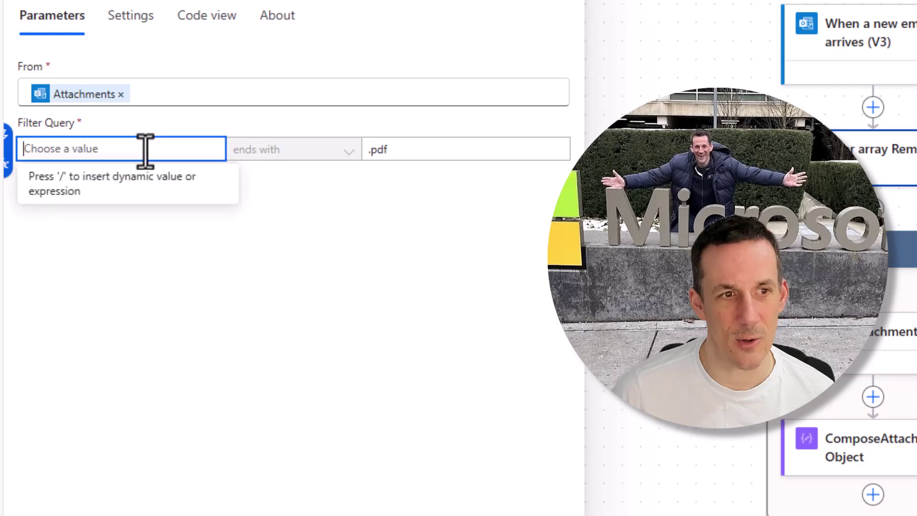
{"action": "left_click", "coordinate": [8, 168]}
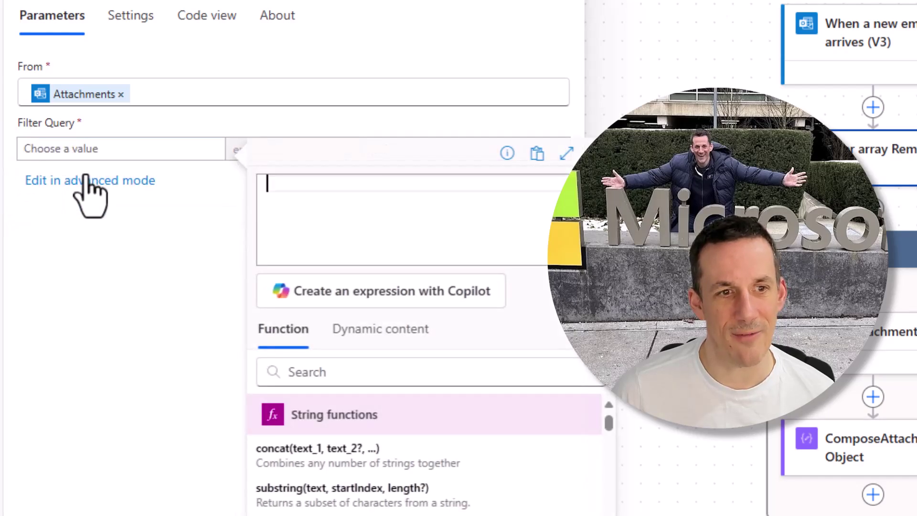
{"action": "type", "text": "tolower"}
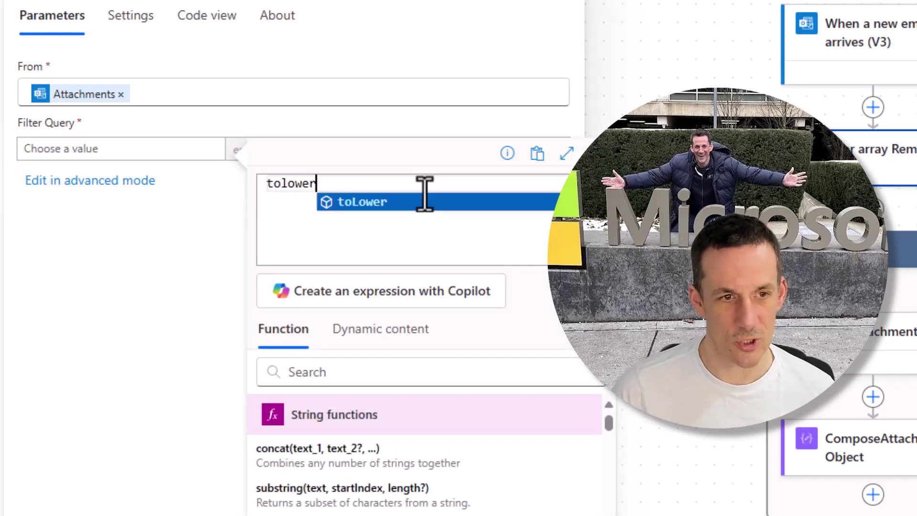
{"action": "type", "text": "("}
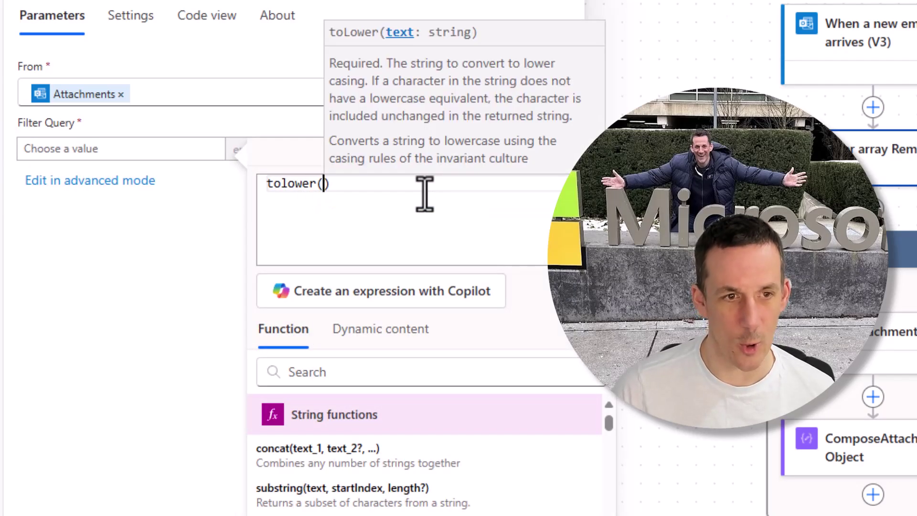
{"action": "left_click", "coordinate": [393, 334]}
{"action": "left_click", "coordinate": [390, 372]}
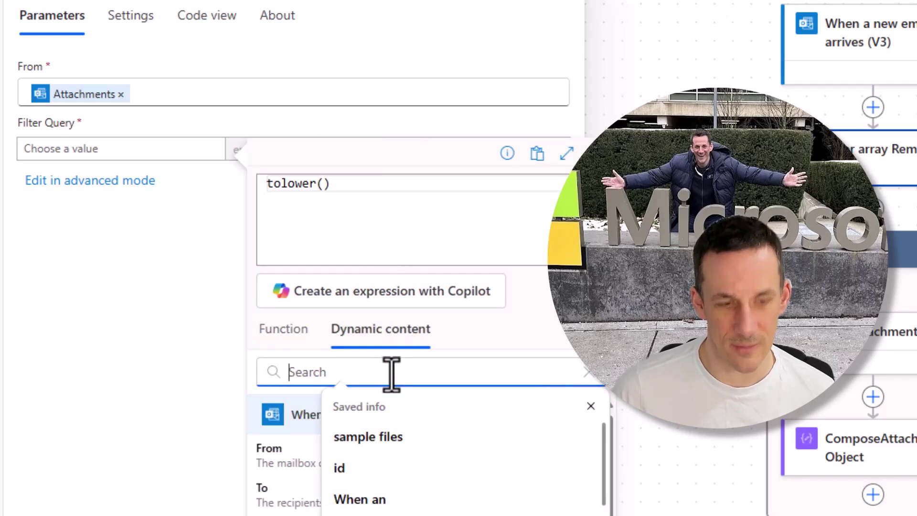
{"action": "type", "text": "name"}
{"action": "left_click", "coordinate": [353, 449]}
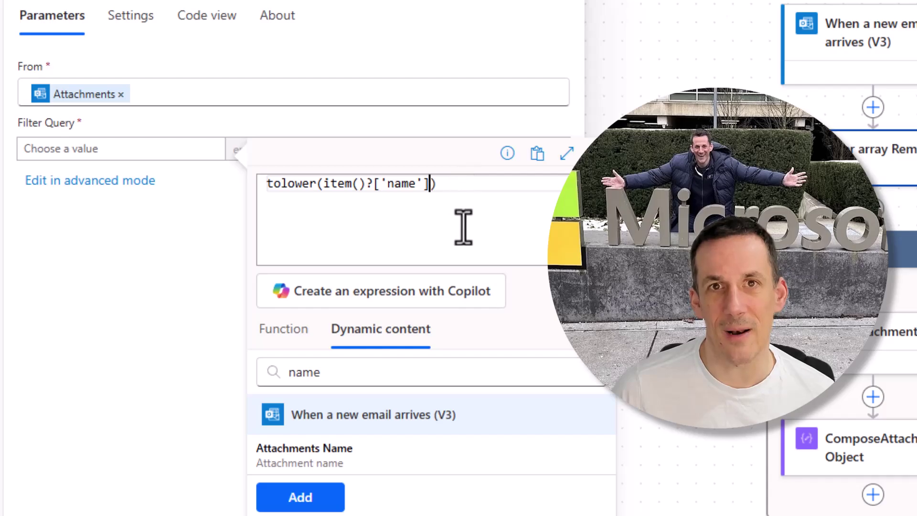
{"action": "left_click", "coordinate": [300, 497]}
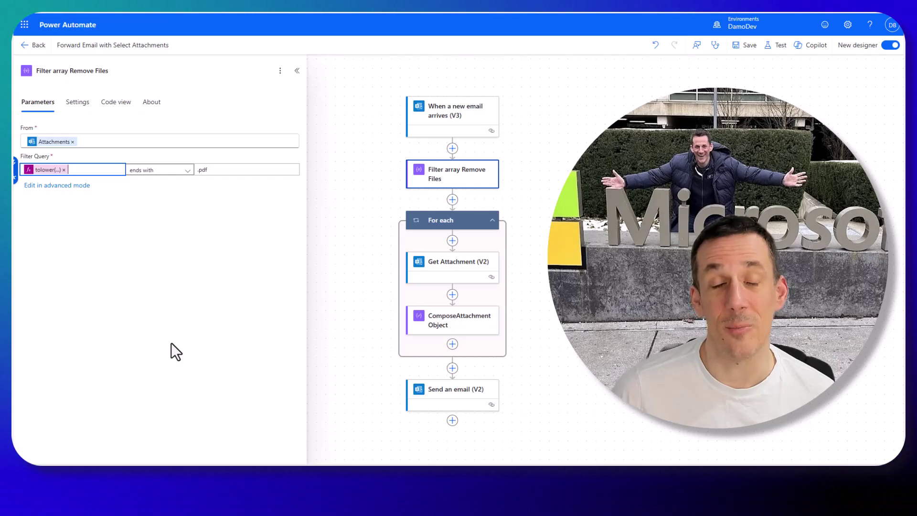
- Inspect the For each loop, Get Attachment (V2) parameters, and ComposeAttachmentObject inputs
{"action": "left_click", "coordinate": [457, 219]}
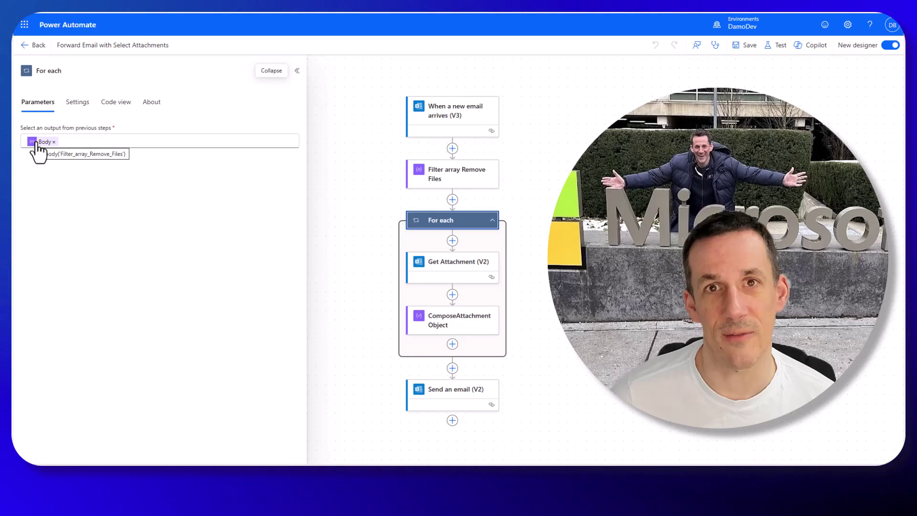
{"action": "left_click", "coordinate": [466, 276]}
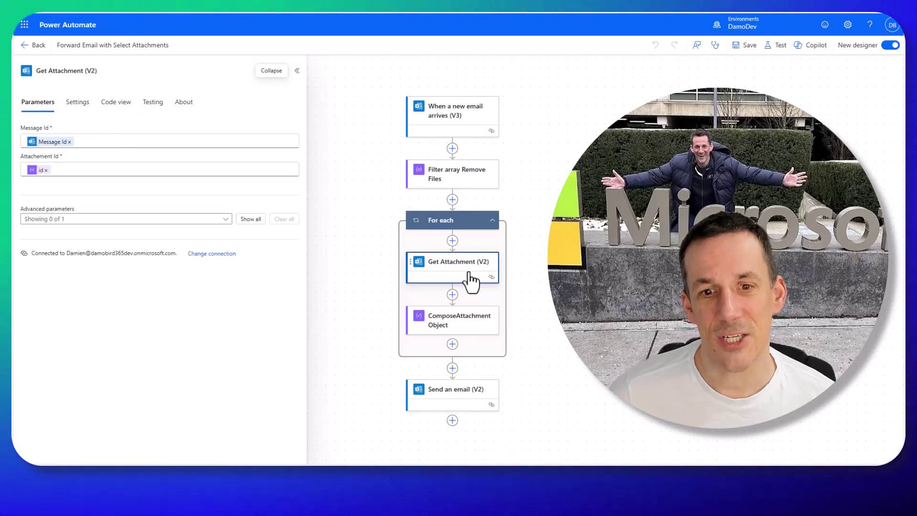
{"action": "mouse_move", "coordinate": [44, 147]}
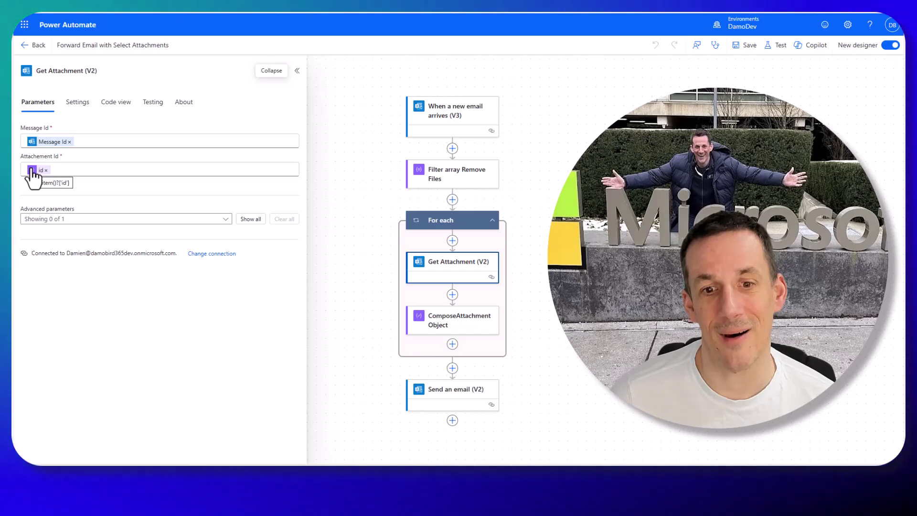
{"action": "left_click", "coordinate": [470, 332]}
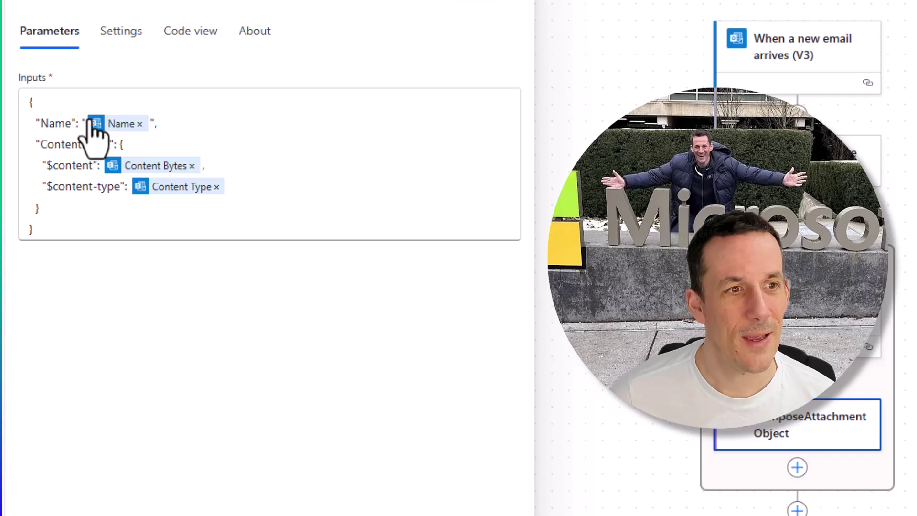
- Reveal the insert-step choices below the Filter array Remove Files step
{"action": "mouse_move", "coordinate": [117, 126]}
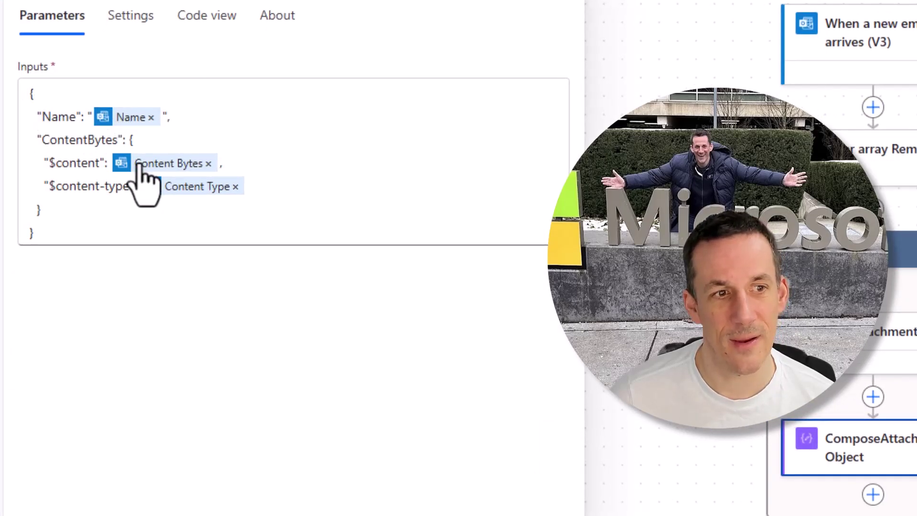
{"action": "mouse_move", "coordinate": [150, 165]}
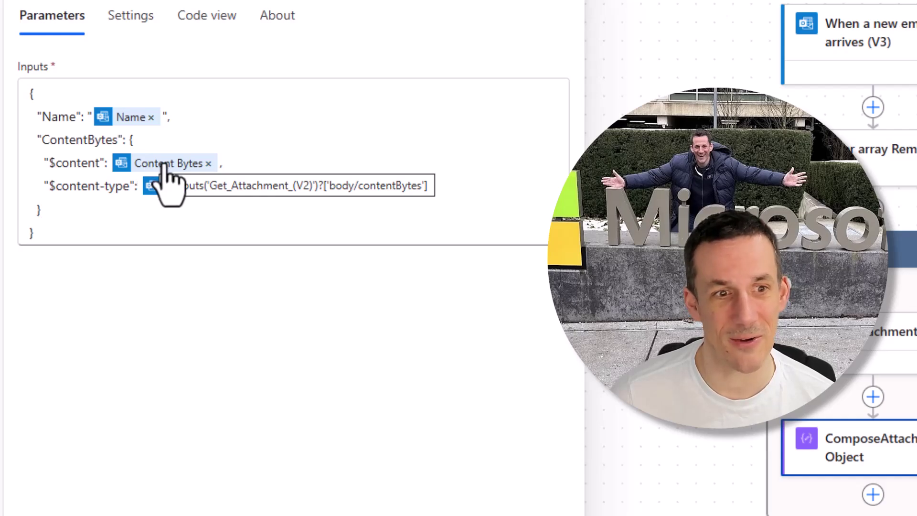
{"action": "mouse_move", "coordinate": [168, 194]}
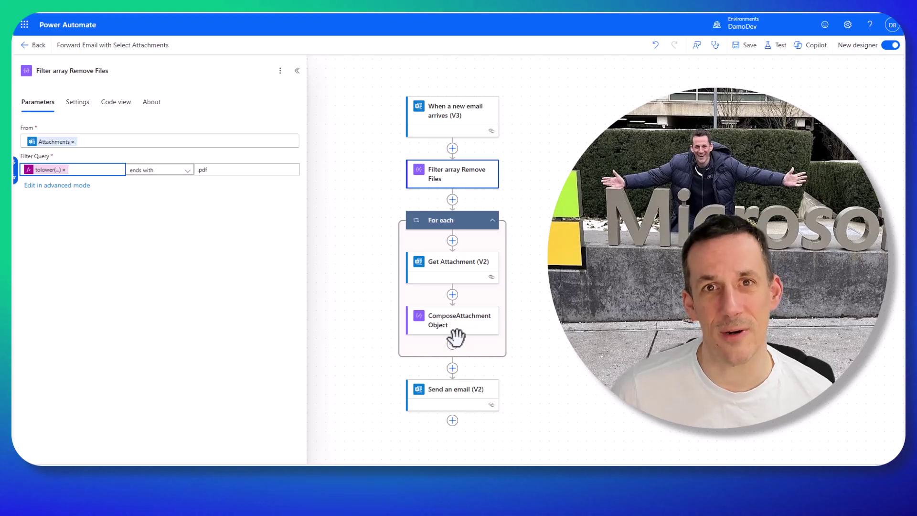
- Add Get Attachment (V2) as a parallel branch after the filter, using the trigger's Message Id
{"action": "left_click", "coordinate": [452, 199]}
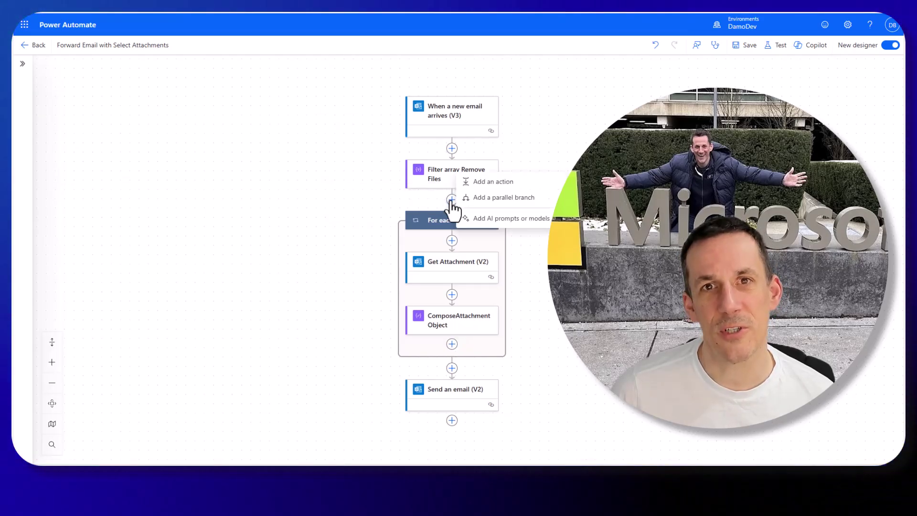
{"action": "left_click", "coordinate": [486, 198]}
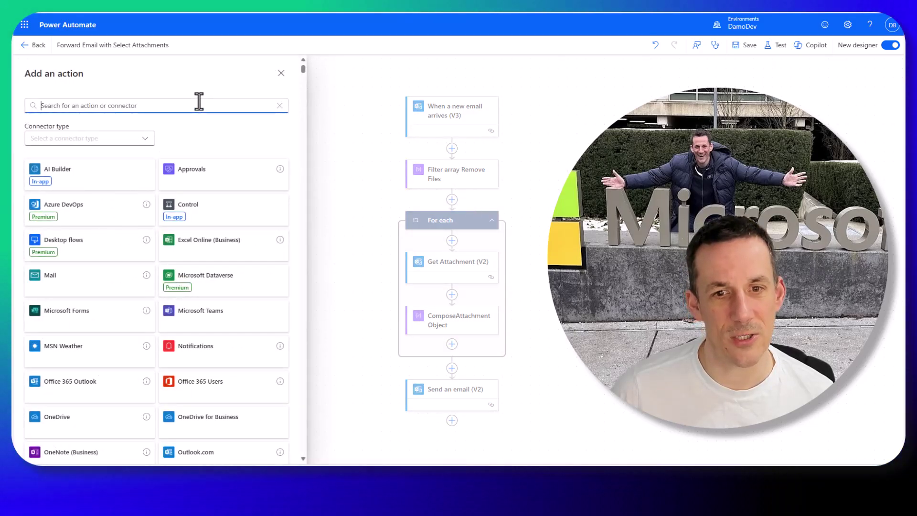
{"action": "type", "text": "get attach"}
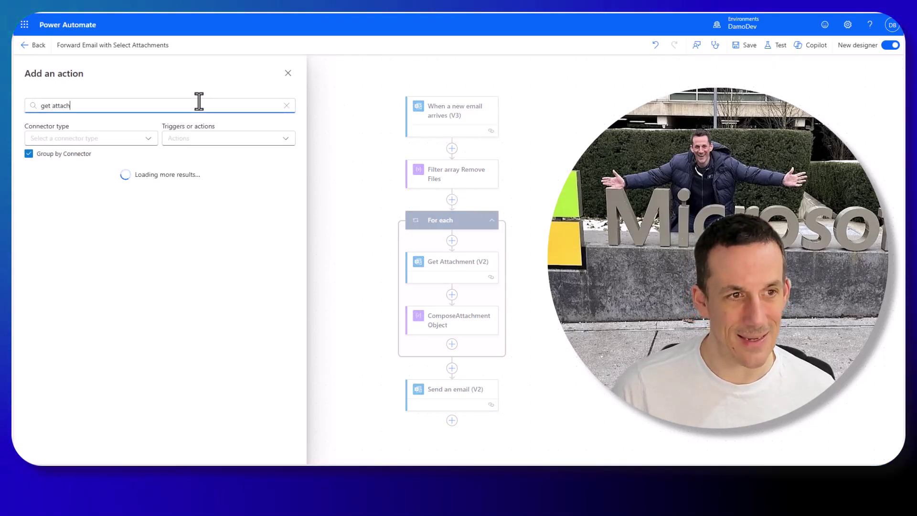
{"action": "type", "text": "ment"}
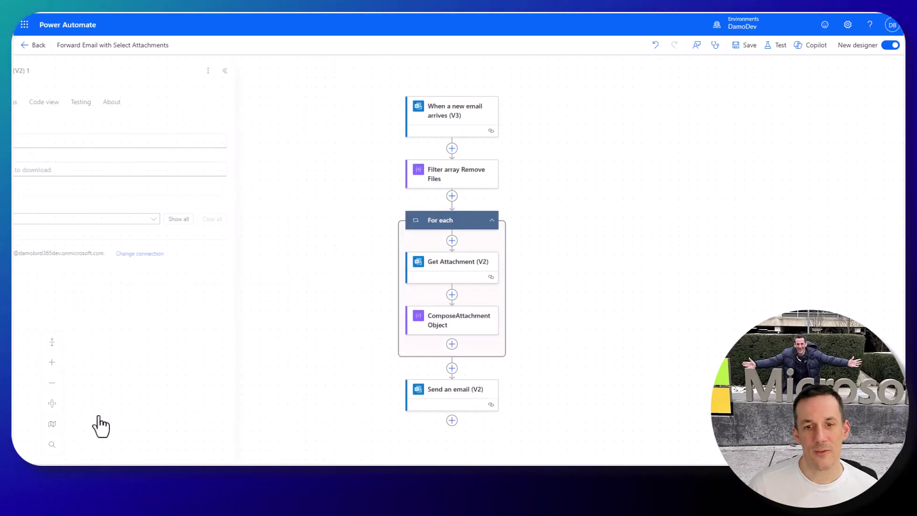
{"action": "left_click", "coordinate": [78, 140]}
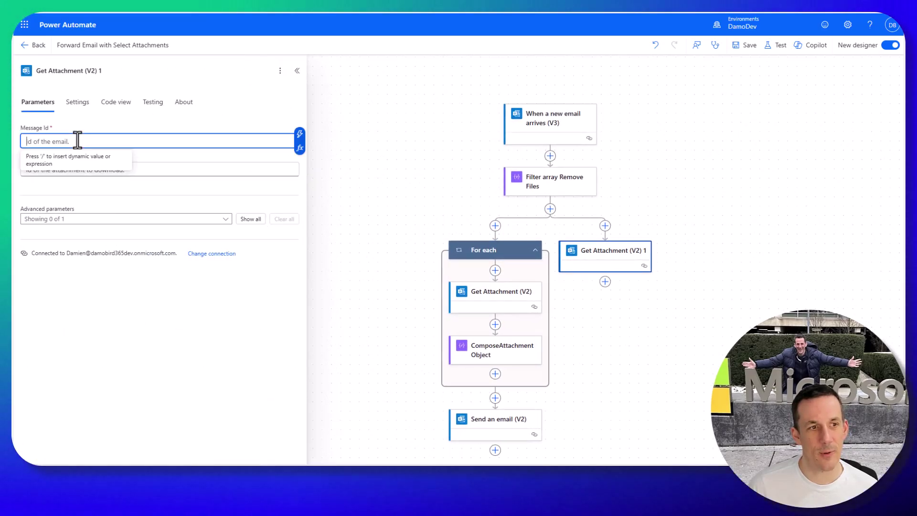
{"action": "left_click", "coordinate": [299, 135]}
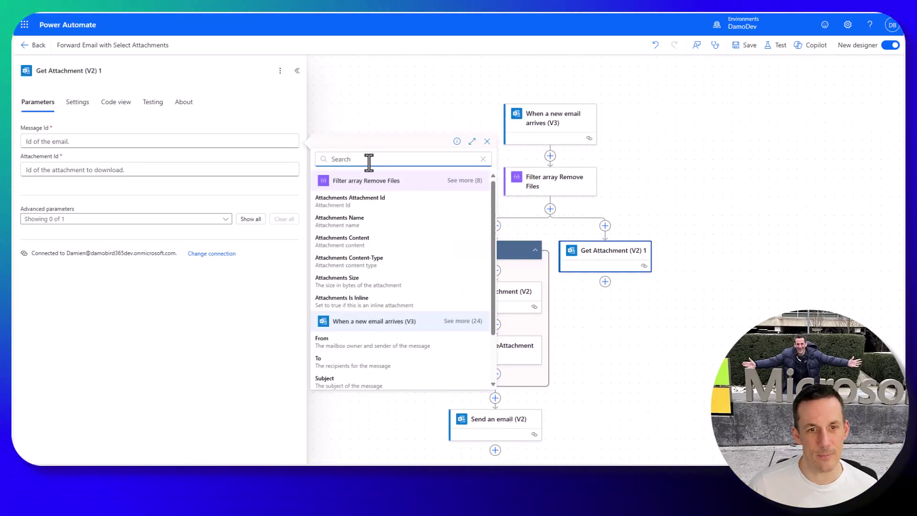
{"action": "type", "text": "id"}
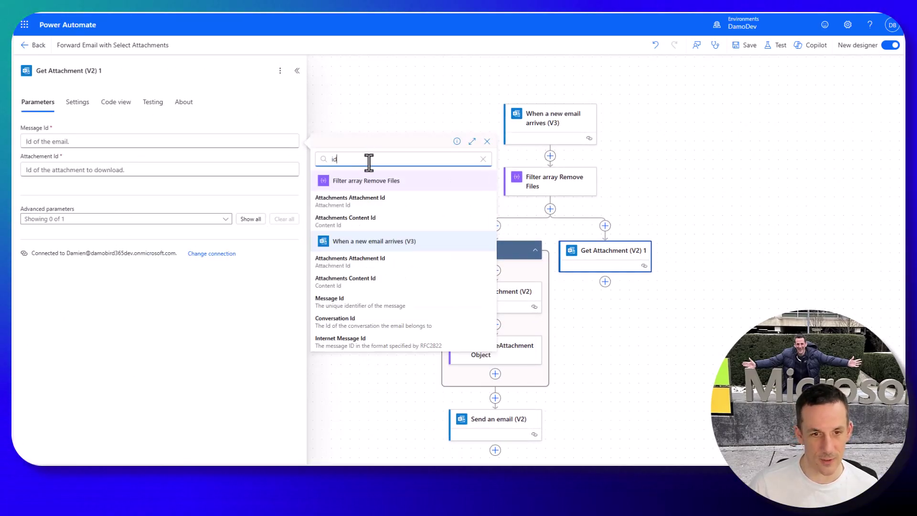
{"action": "left_click", "coordinate": [355, 305]}
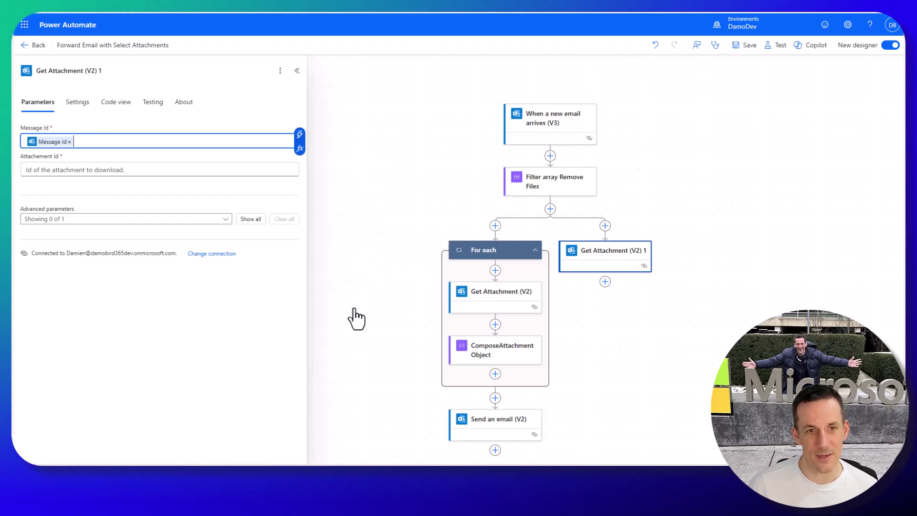
- Set its Attachment Id to the trigger's Attachments Attachment Id and select the For each 1 loop
{"action": "left_click", "coordinate": [153, 170]}
{"action": "left_click", "coordinate": [299, 164]}
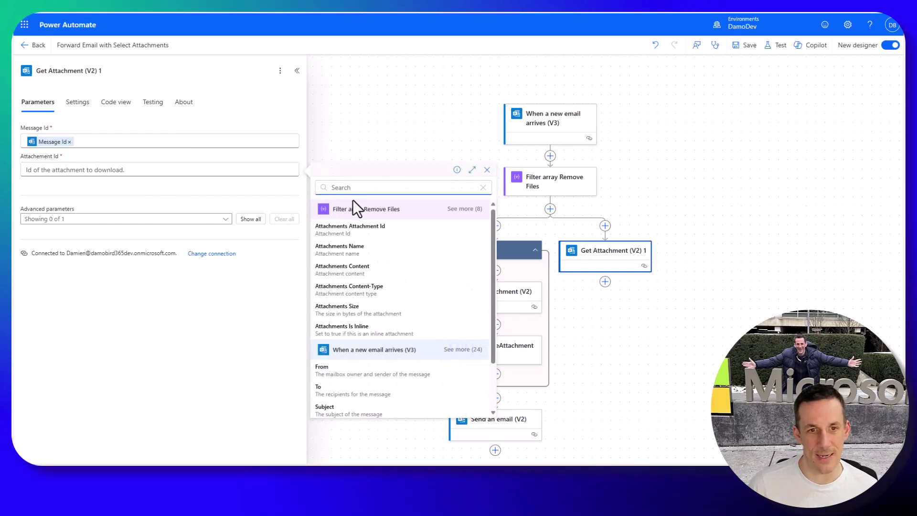
{"action": "type", "text": "attachment"}
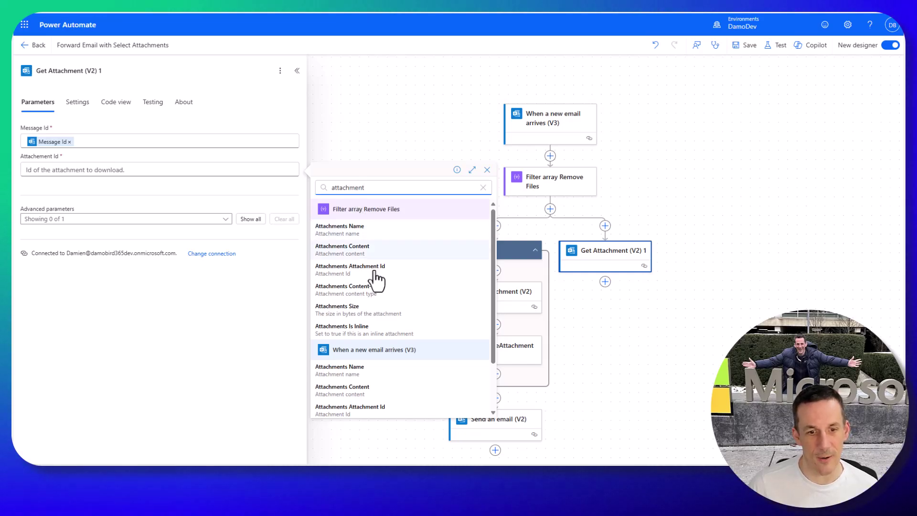
{"action": "scroll", "coordinate": [397, 382], "scroll_direction": "down", "scroll_amount": 2}
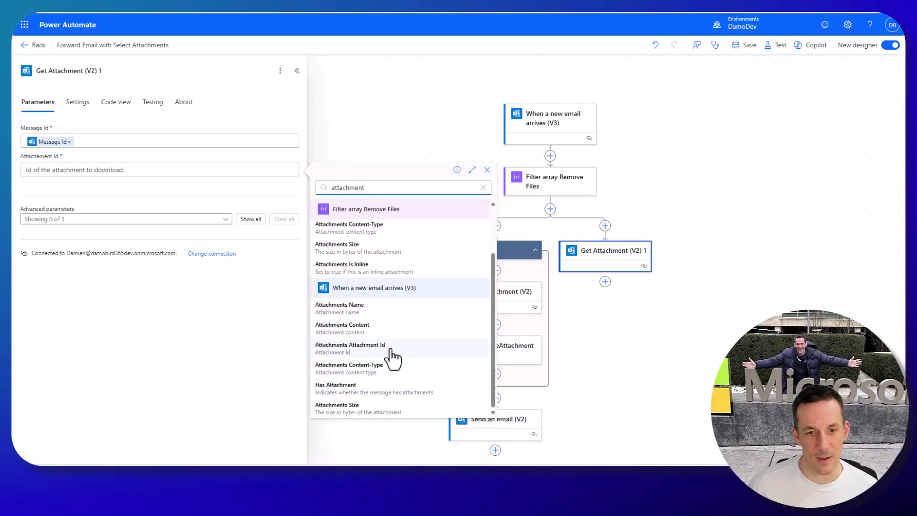
{"action": "left_click", "coordinate": [393, 348]}
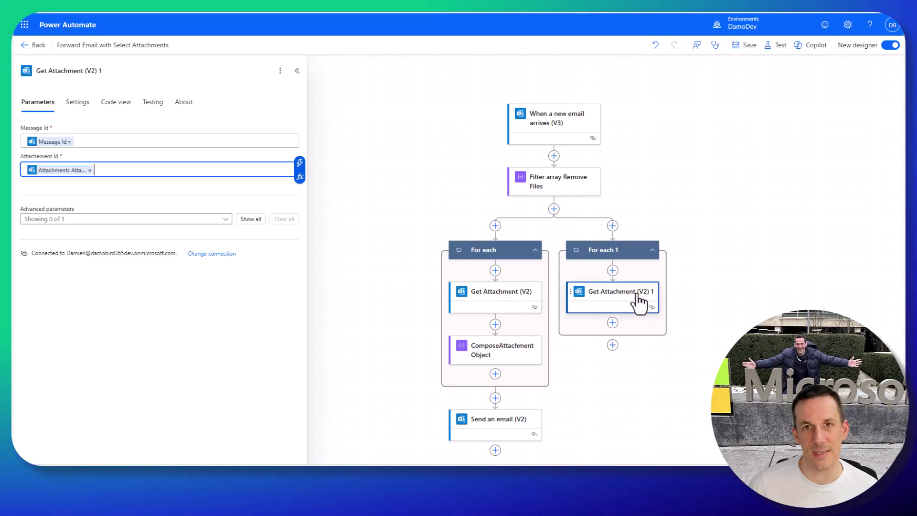
{"action": "left_click", "coordinate": [616, 249]}
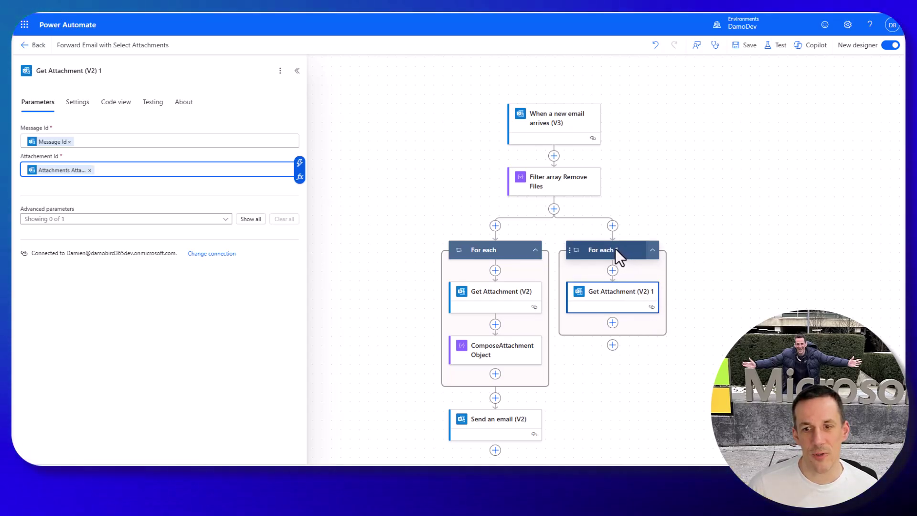
{"action": "mouse_move", "coordinate": [44, 143]}
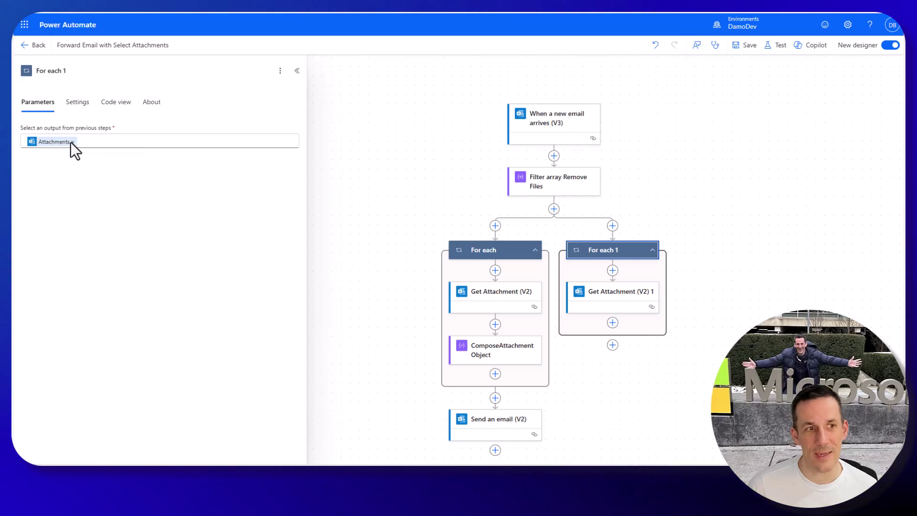
- Make For each 1 loop over the Attachments from Filter array Remove Files
{"action": "left_click", "coordinate": [71, 142]}
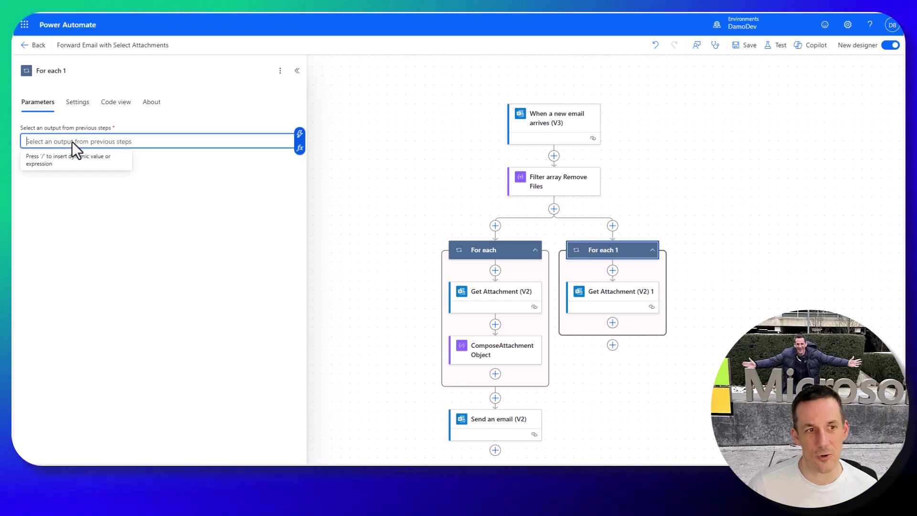
{"action": "left_click", "coordinate": [300, 136]}
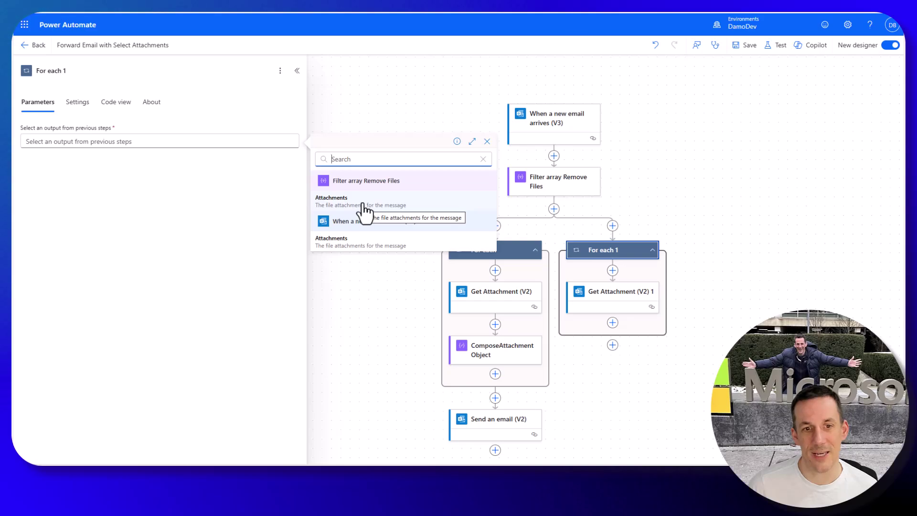
{"action": "left_click", "coordinate": [363, 208]}
- Add a Compose action after Get Attachment (V2) 1 inside the loop
{"action": "left_click", "coordinate": [612, 322]}
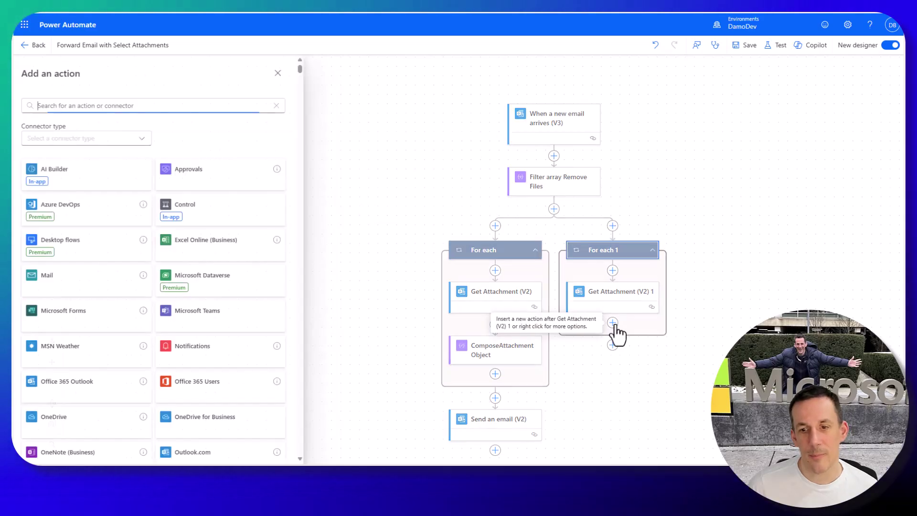
{"action": "type", "text": "compose"}
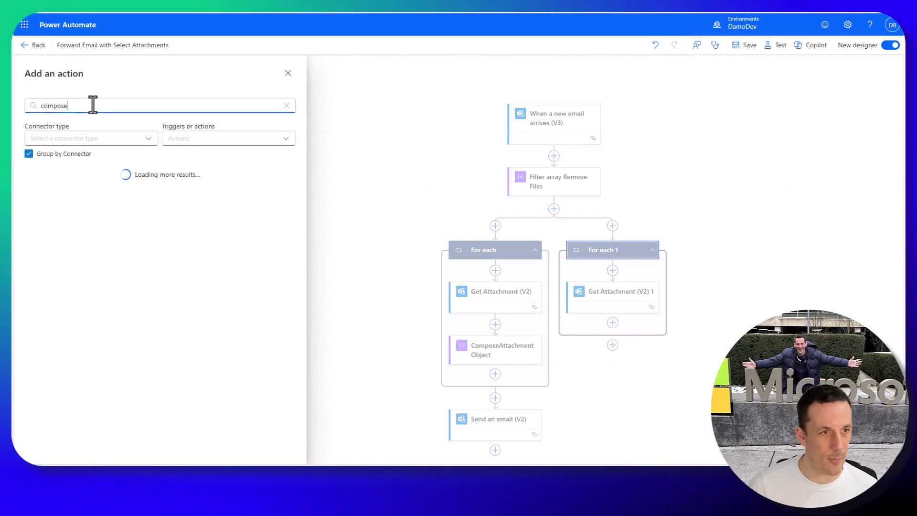
{"action": "left_click", "coordinate": [69, 209]}
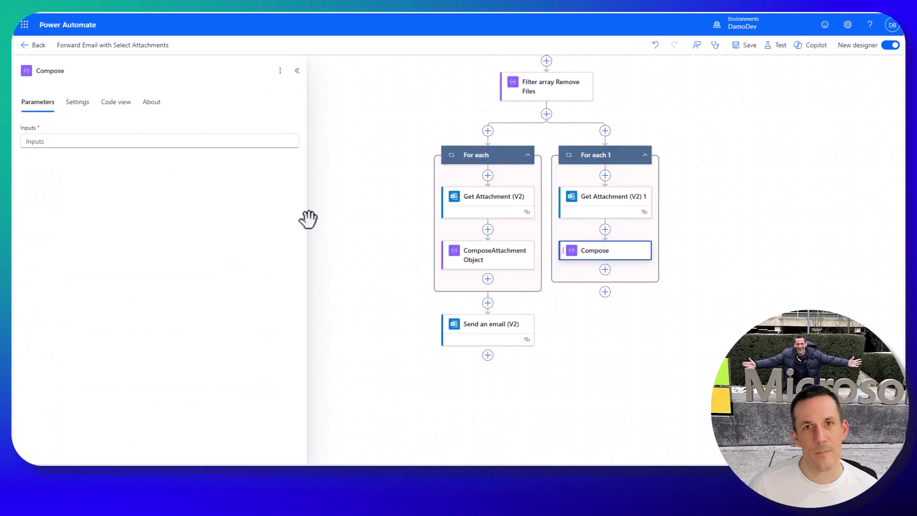
{"action": "right_click", "coordinate": [487, 260]}
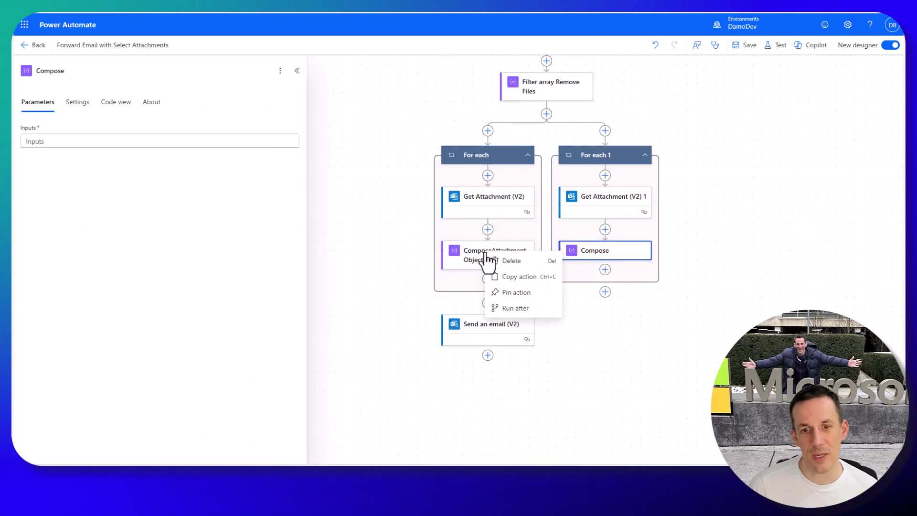
- Start the Compose inputs as a JSON object whose Name property holds the attachment Name
{"action": "left_click", "coordinate": [516, 292]}
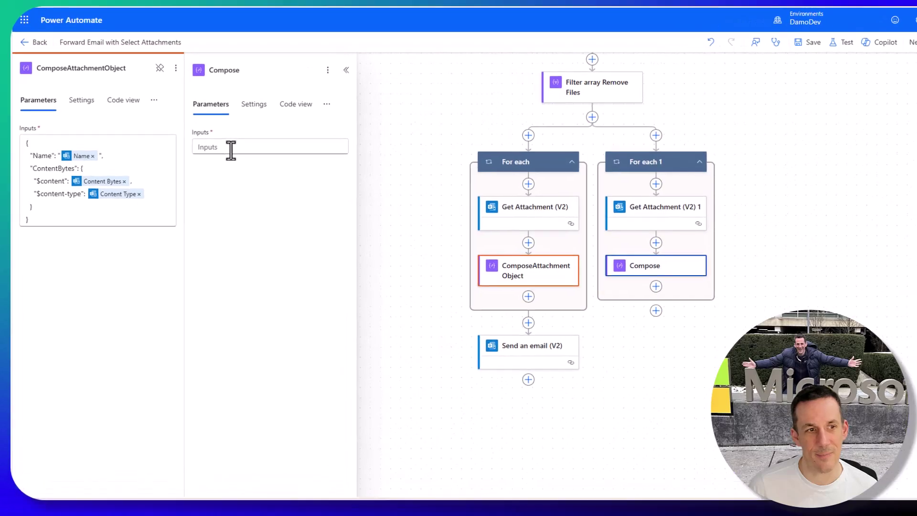
{"action": "left_click", "coordinate": [231, 141]}
{"action": "type", "text": "{"}
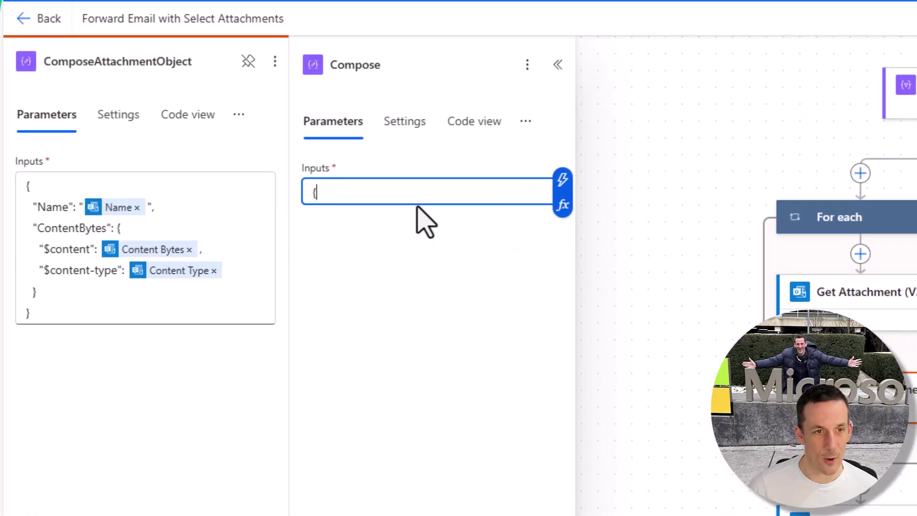
{"action": "key", "text": "Return"}
{"action": "key", "text": "Return"}
{"action": "key", "text": "Return"}
{"action": "key", "text": "Return"}
{"action": "key", "text": "Return"}
{"action": "key", "text": "Return"}
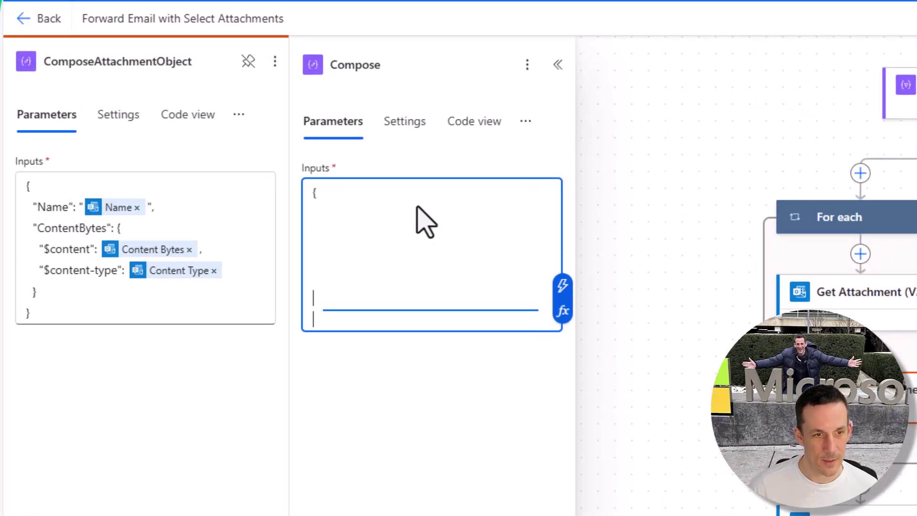
{"action": "key", "text": "Return"}
{"action": "type", "text": "}"}
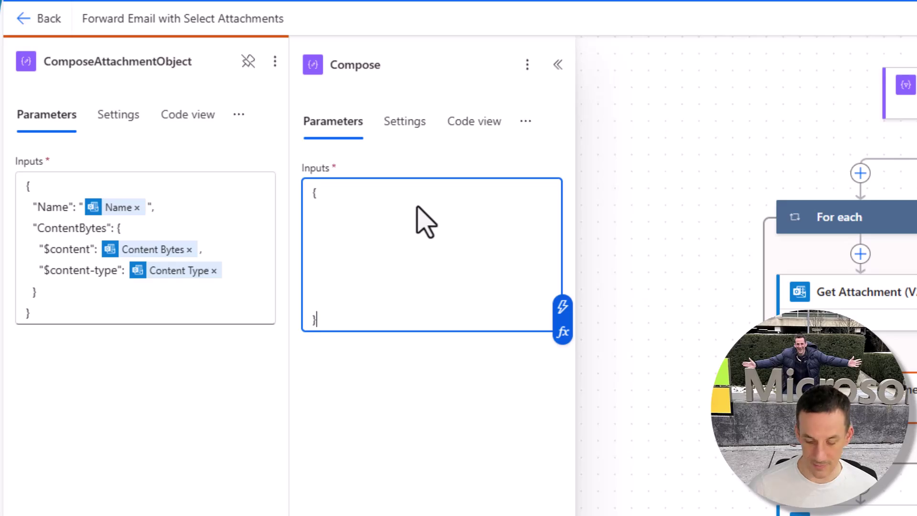
{"action": "key", "text": "Up"}
{"action": "key", "text": "Up"}
{"action": "key", "text": "Up"}
{"action": "key", "text": "Up"}
{"action": "key", "text": "Up"}
{"action": "type", "text": "\""}
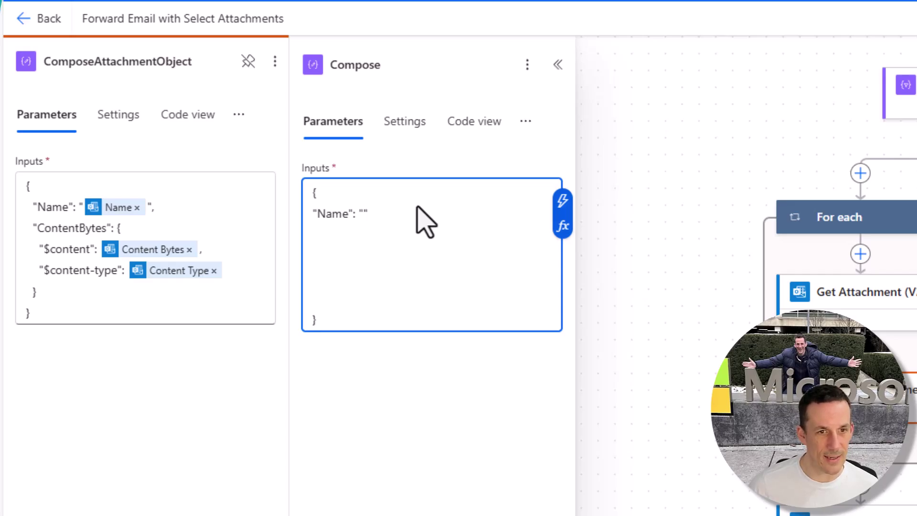
{"action": "left_click", "coordinate": [559, 200]}
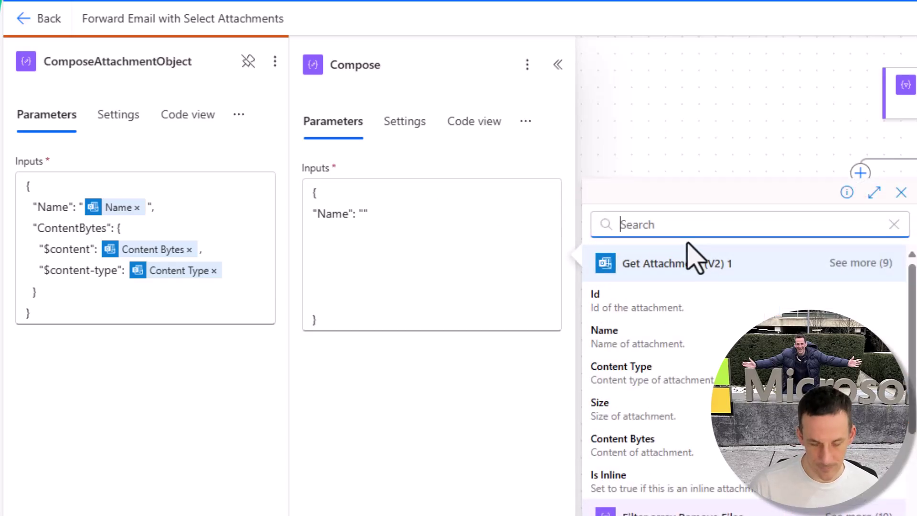
{"action": "left_click", "coordinate": [637, 337]}
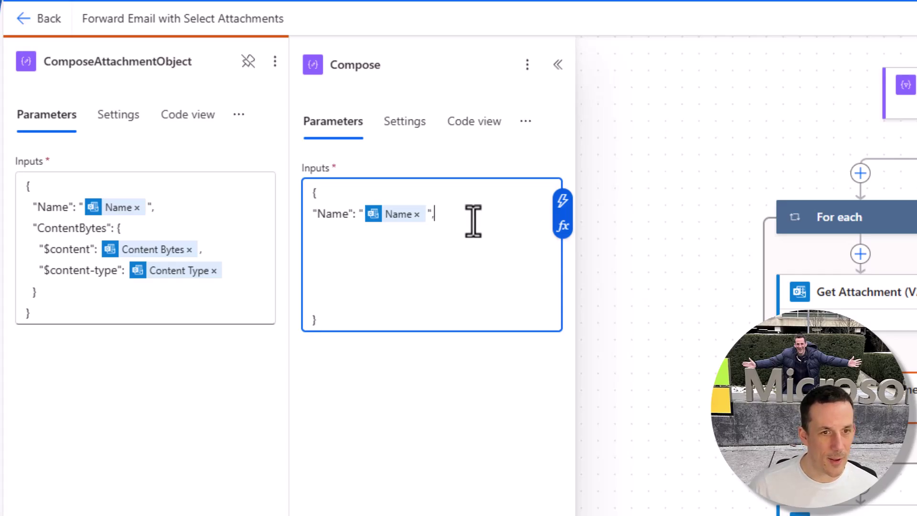
{"action": "type", "text": "\"ContentBytes\": {"}
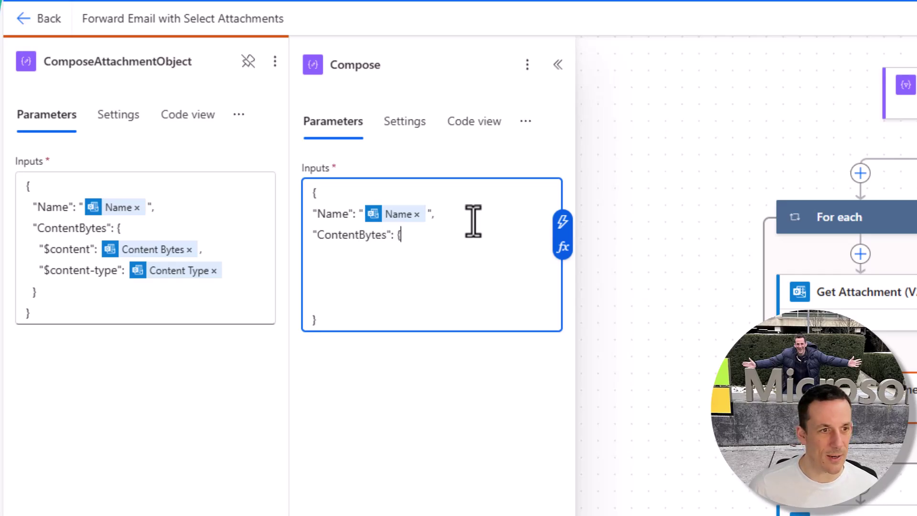
- Add ContentBytes with $content set to Content Bytes and $content-type set to Content Type
{"action": "key", "text": "Return"}
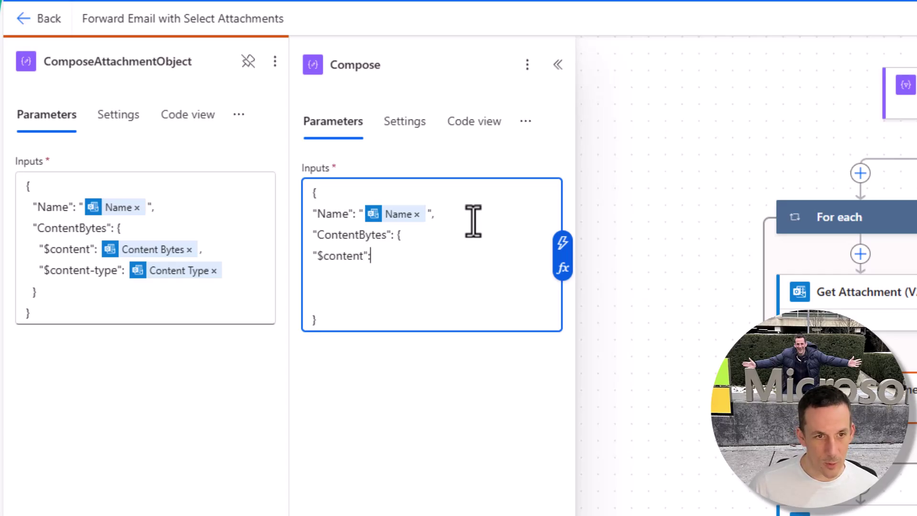
{"action": "left_click", "coordinate": [563, 243]}
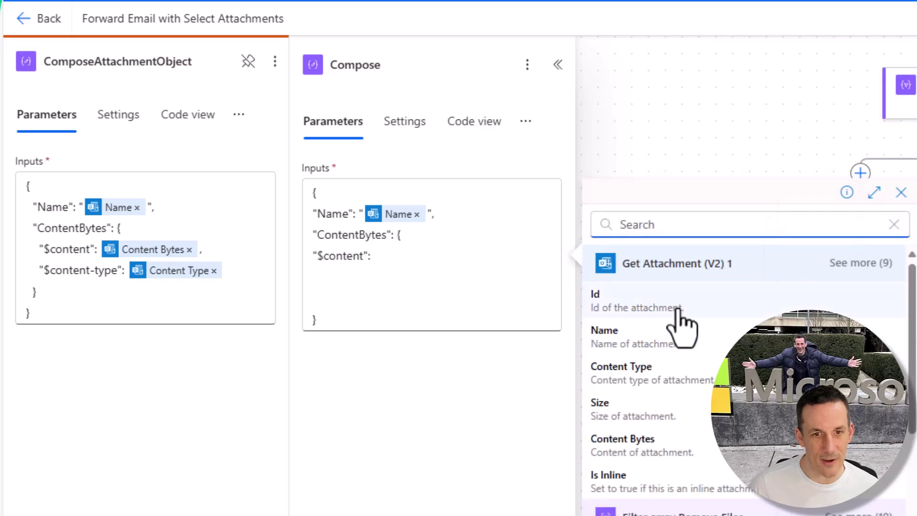
{"action": "left_click", "coordinate": [671, 446]}
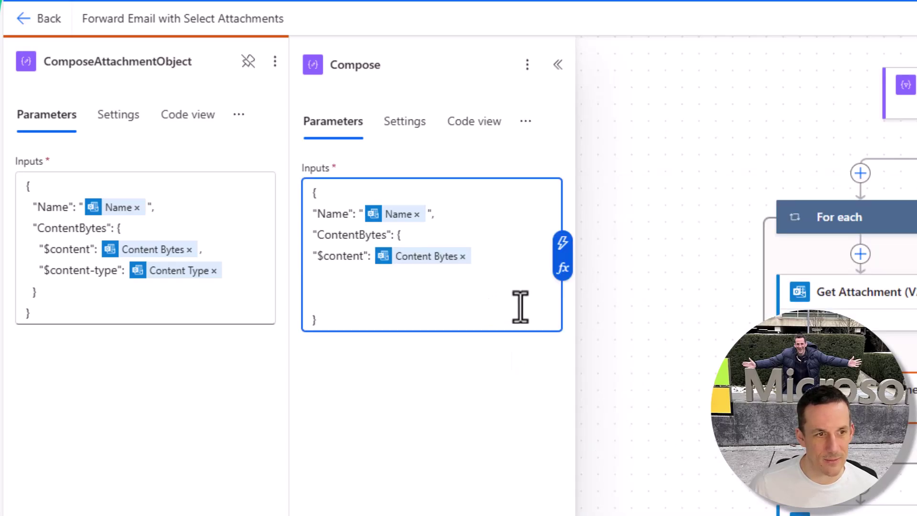
{"action": "type", "text": ","}
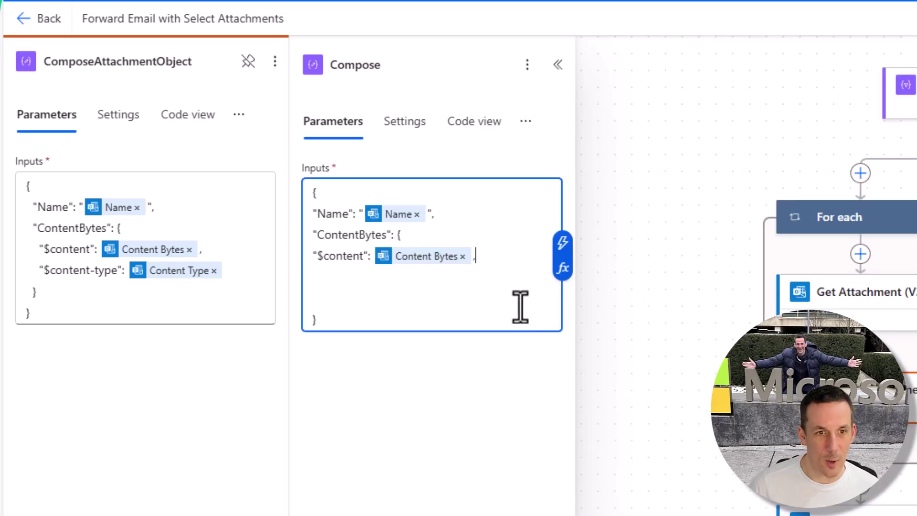
{"action": "key", "text": "Return"}
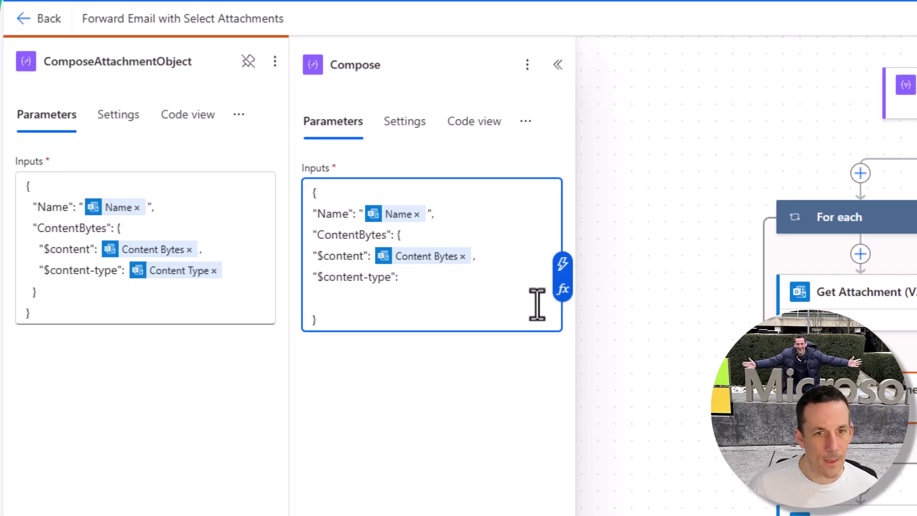
{"action": "left_click", "coordinate": [563, 264]}
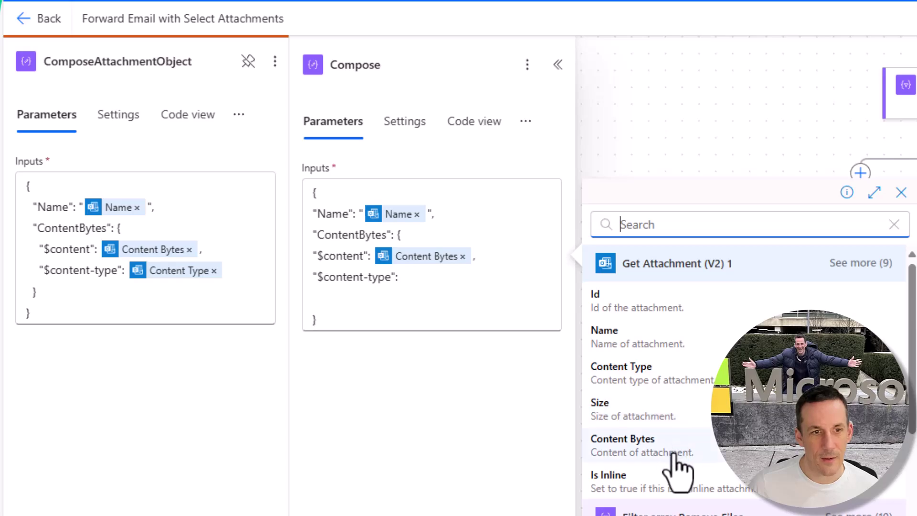
{"action": "left_click", "coordinate": [663, 378]}
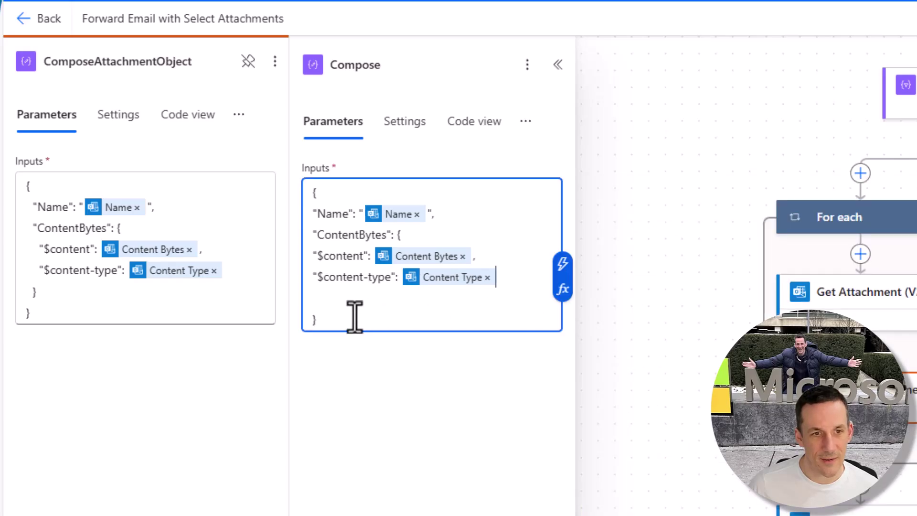
{"action": "left_click", "coordinate": [384, 304]}
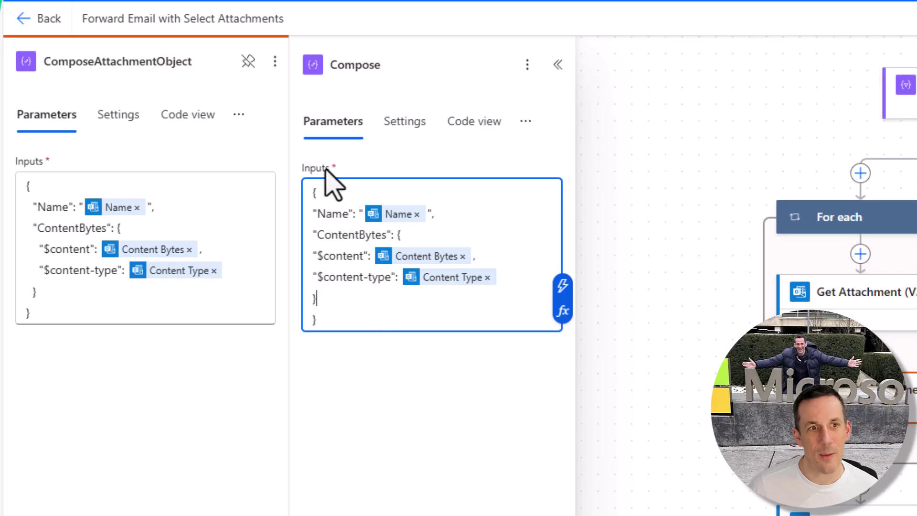
- Rename the loop's Compose to ComposeObject and add a Data Operation Compose after For each 1
{"action": "left_click", "coordinate": [414, 66]}
{"action": "type", "text": "Object"}
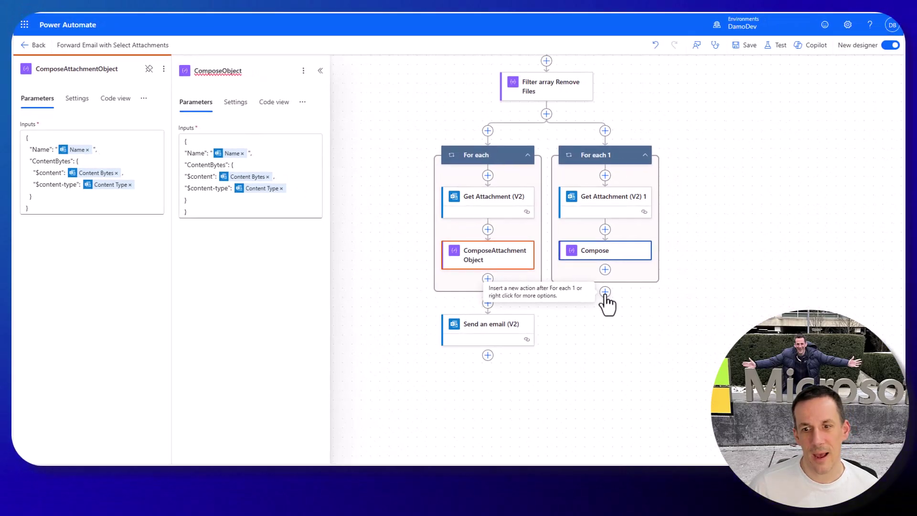
{"action": "left_click", "coordinate": [605, 293]}
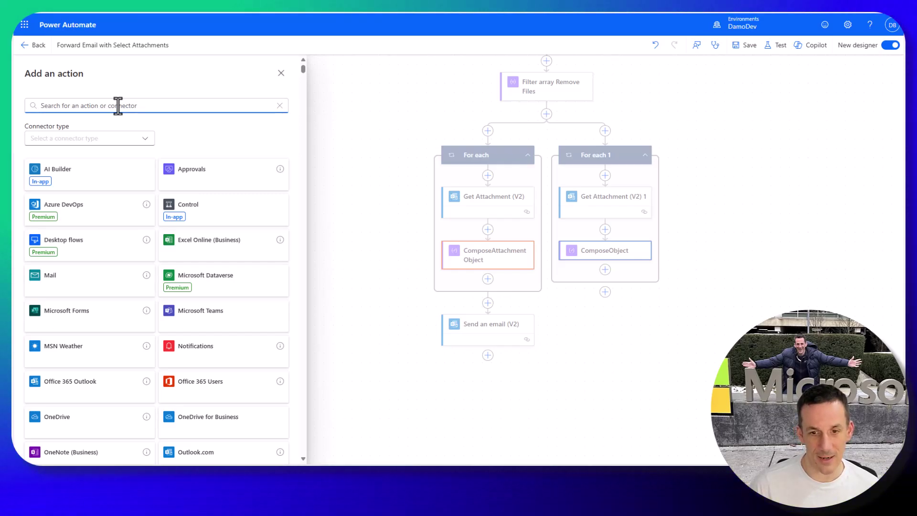
{"action": "type", "text": "c"}
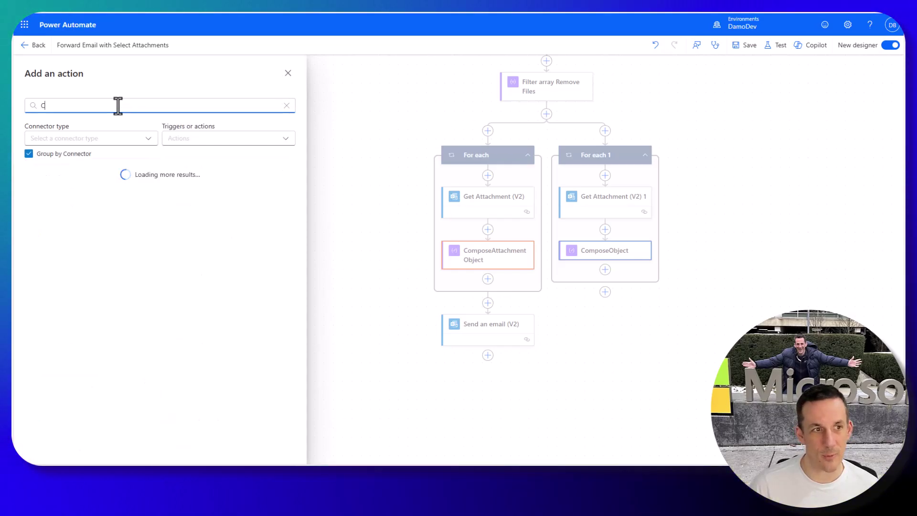
{"action": "type", "text": "ompose"}
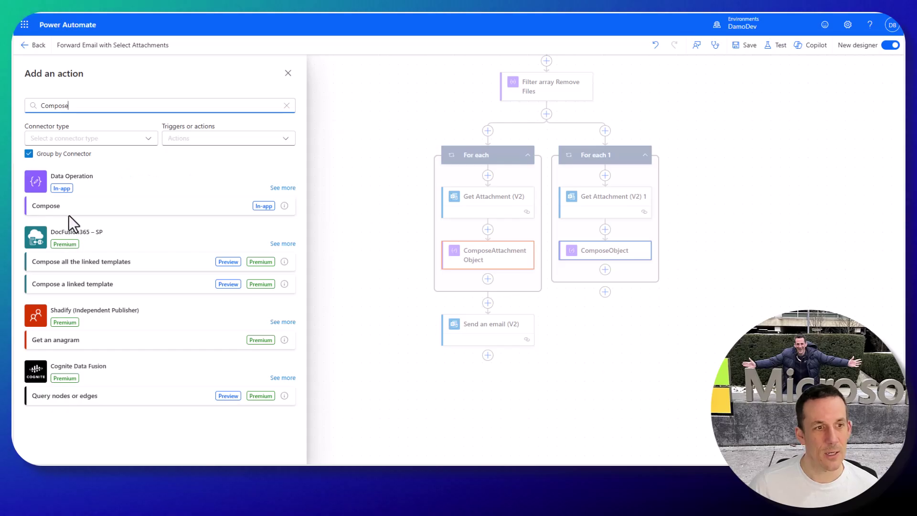
{"action": "left_click", "coordinate": [69, 207]}
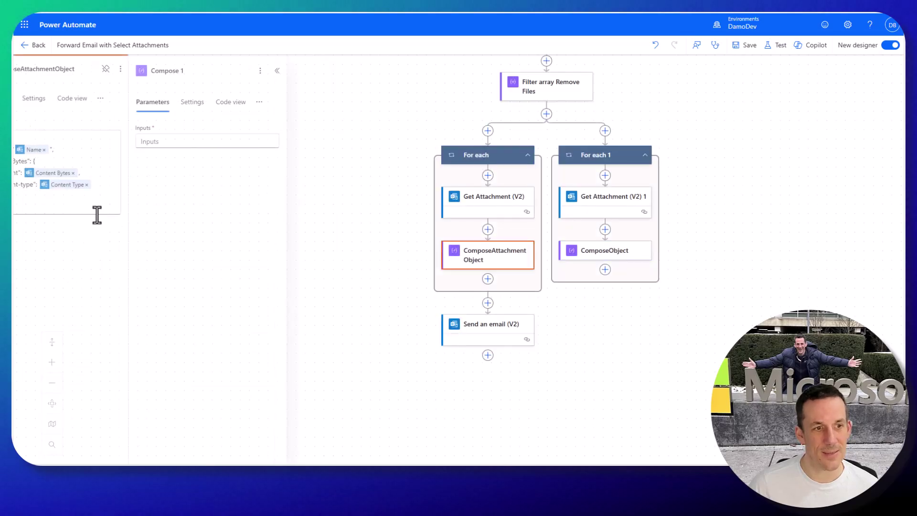
- Set Compose 1's input to the expression outputs('ComposeObject')
{"action": "left_click", "coordinate": [215, 141]}
{"action": "type", "text": "outputs"}
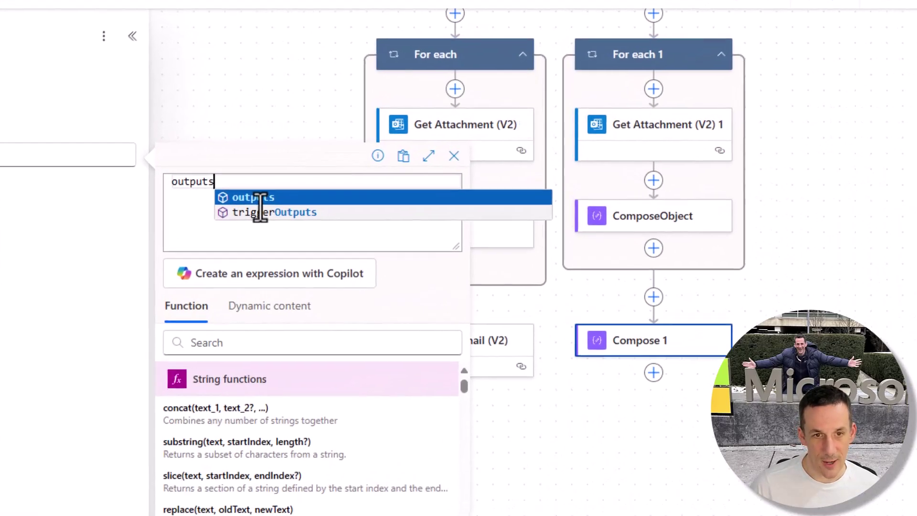
{"action": "type", "text": "("}
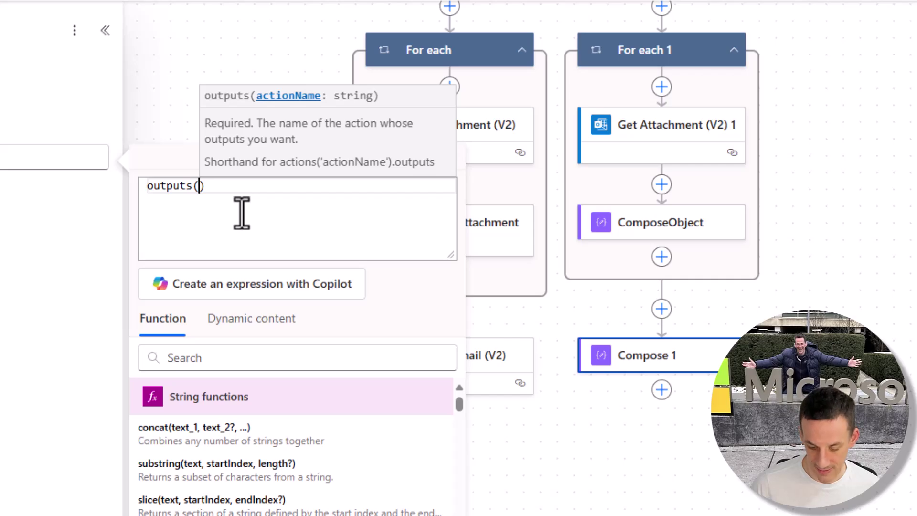
{"action": "type", "text": "'Compose"}
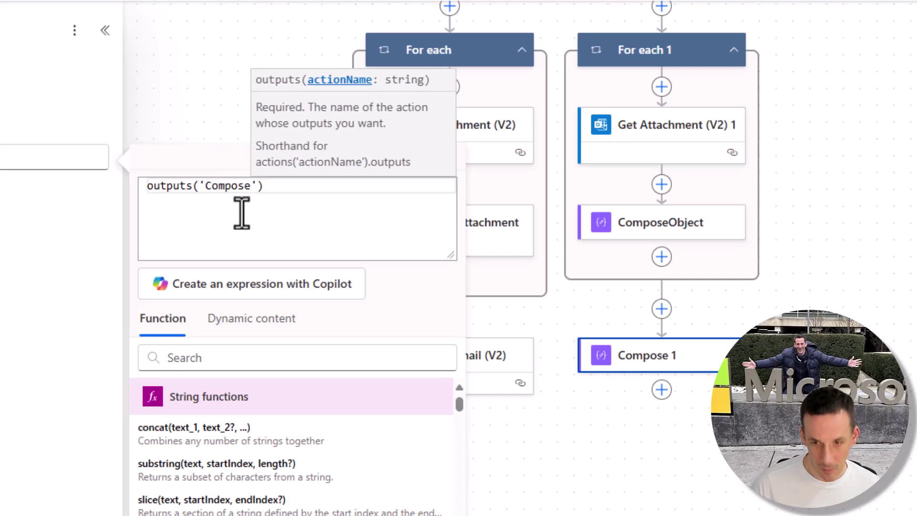
{"action": "type", "text": "Object"}
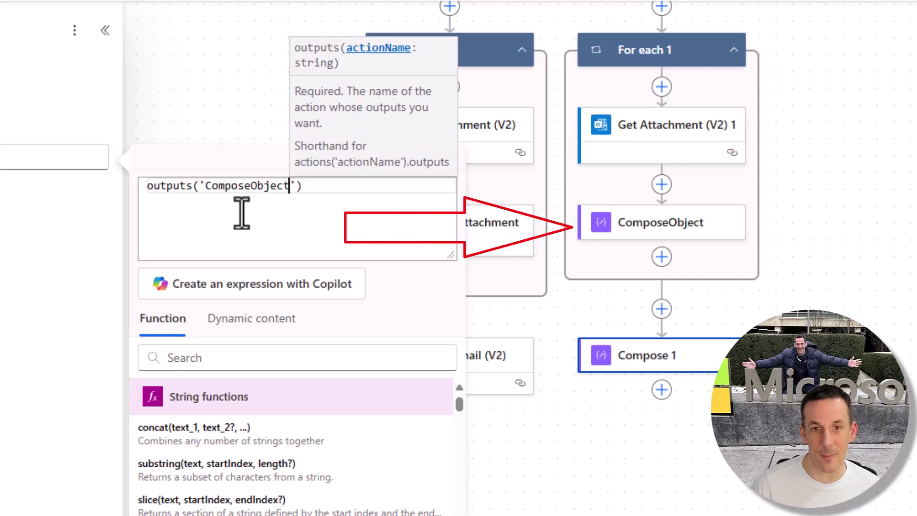
{"action": "left_click", "coordinate": [328, 195]}
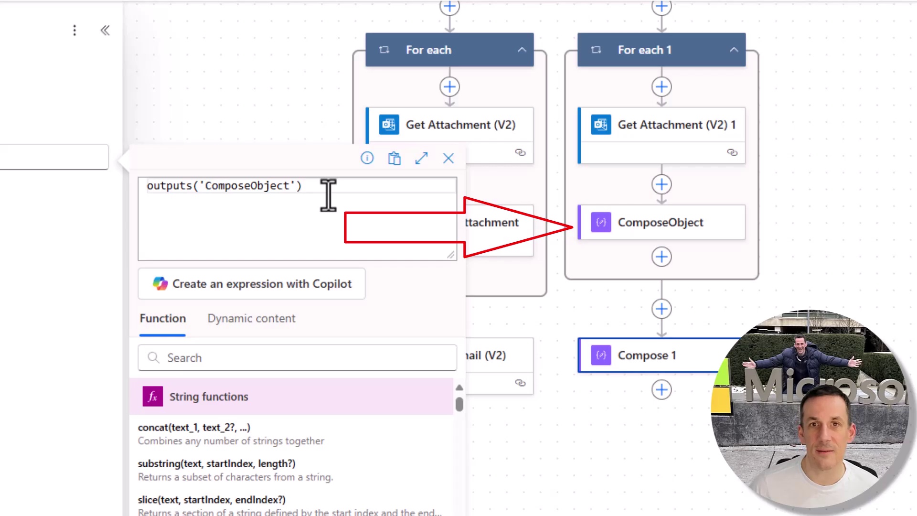
{"action": "left_click", "coordinate": [281, 515]}
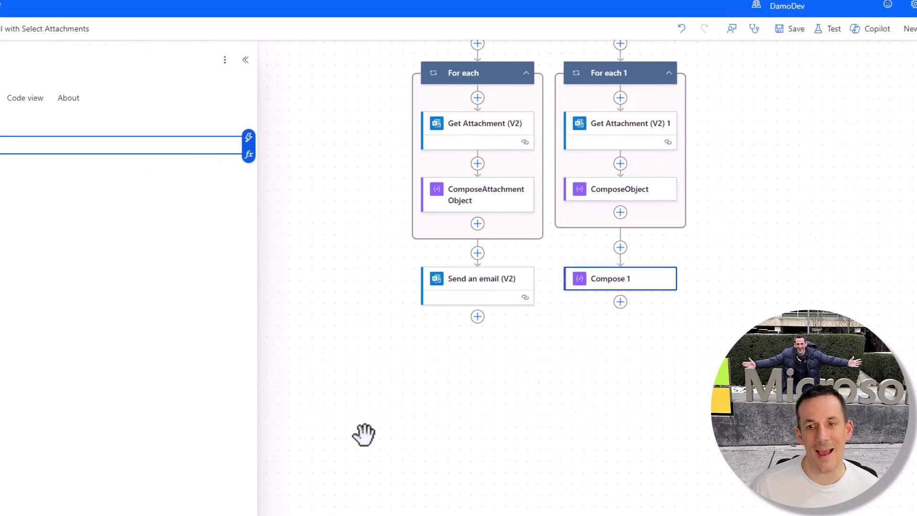
- Rename the Compose 1 action to ComposeAttachArray
{"action": "left_click", "coordinate": [13, 59]}
{"action": "key", "text": "BackSpace"}
{"action": "key", "text": "BackSpace"}
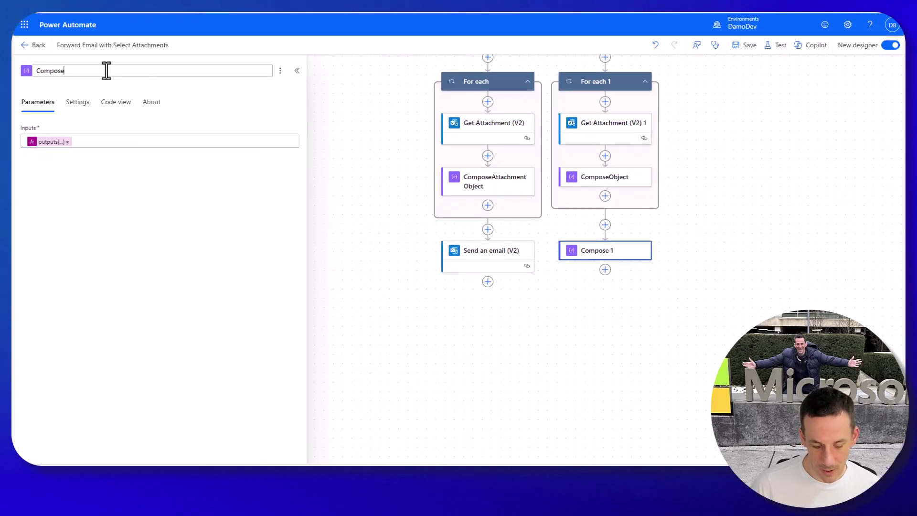
{"action": "type", "text": "Attach"}
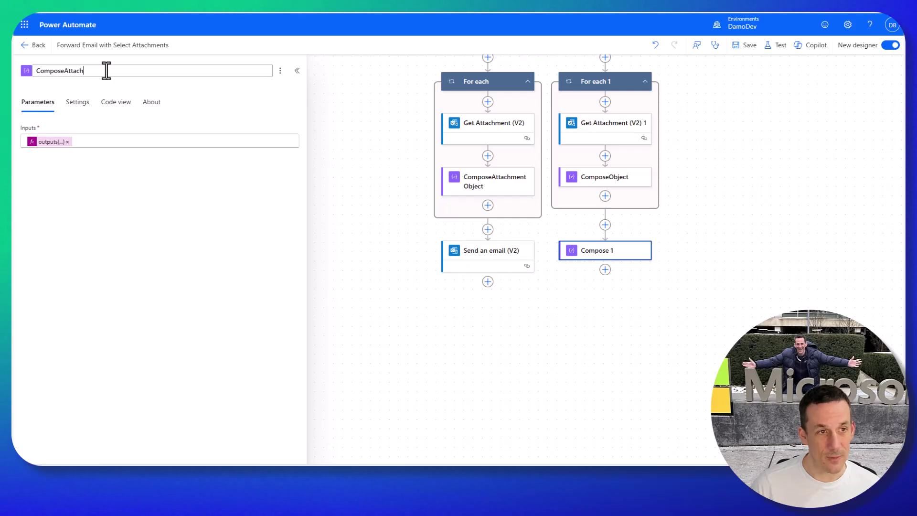
{"action": "type", "text": "Array"}
{"action": "key", "text": "Return"}
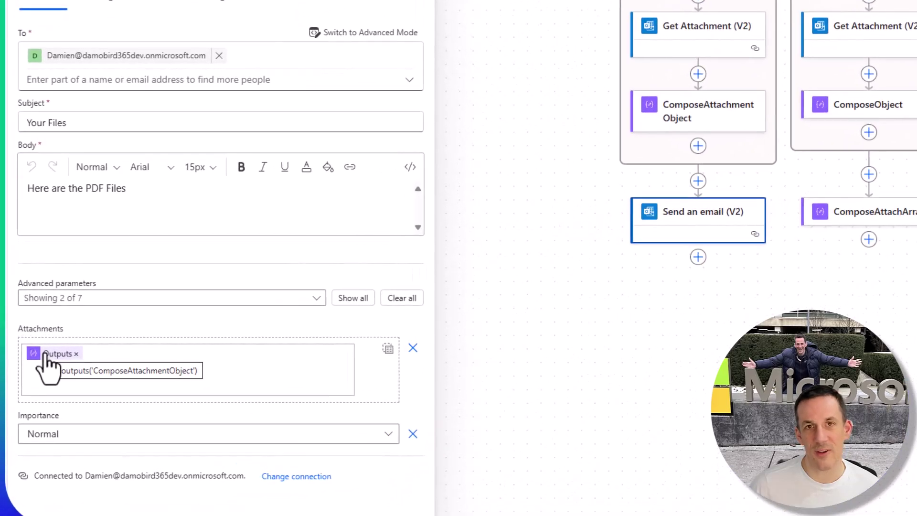
- Remove the Outputs token from Send an email (V2) Attachments and switch to per-item entry
{"action": "left_click", "coordinate": [89, 358]}
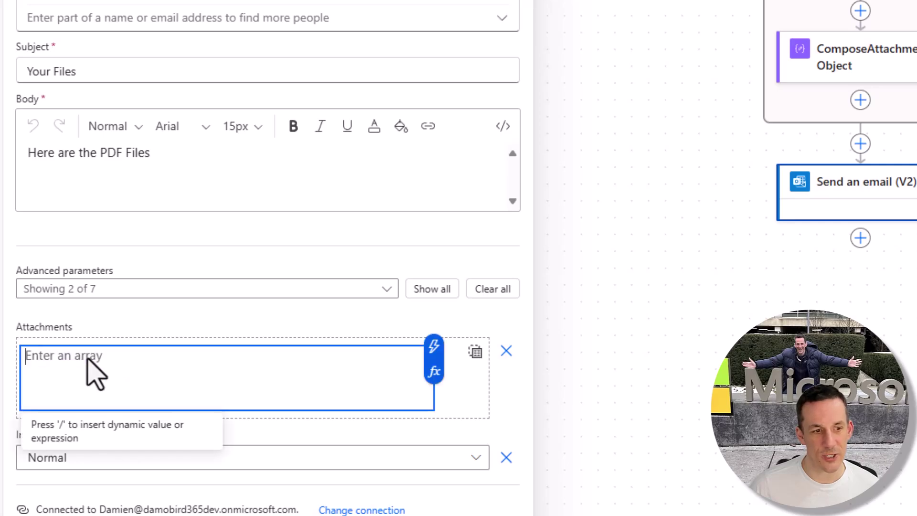
{"action": "left_click", "coordinate": [479, 355]}
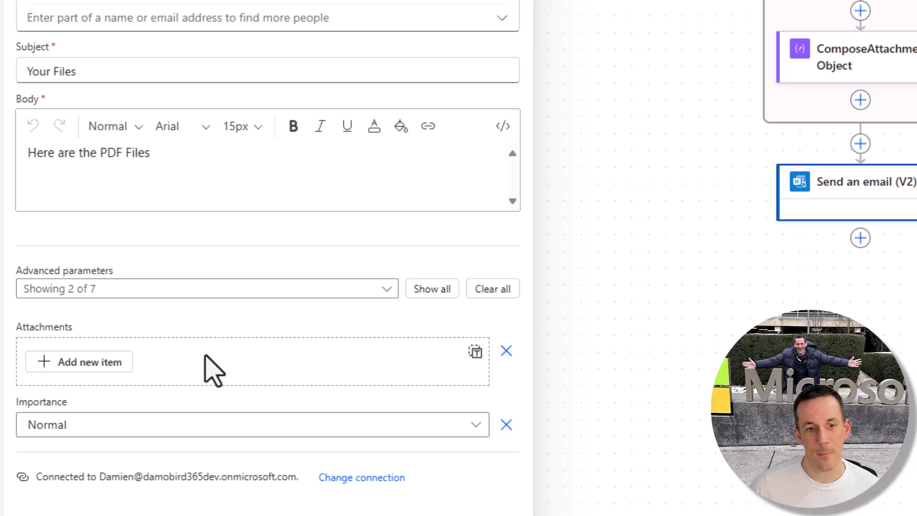
{"action": "left_click", "coordinate": [474, 353]}
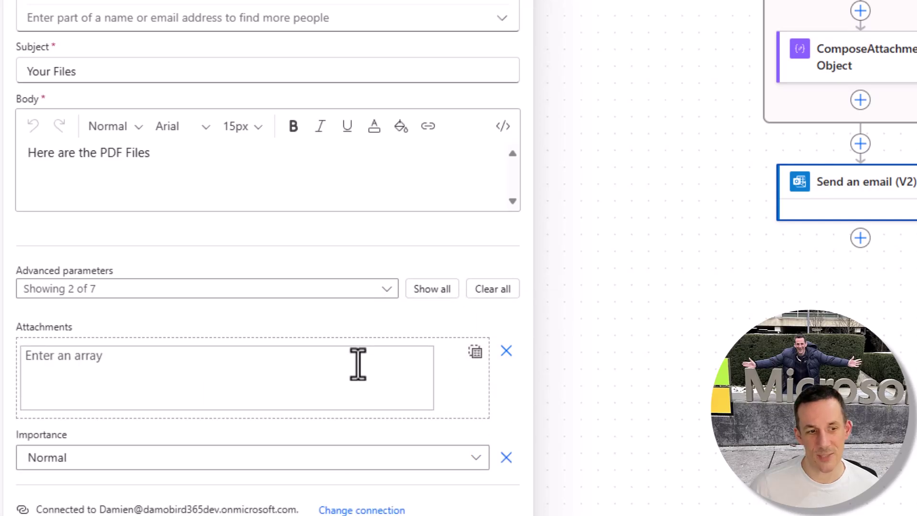
{"action": "left_click", "coordinate": [223, 363]}
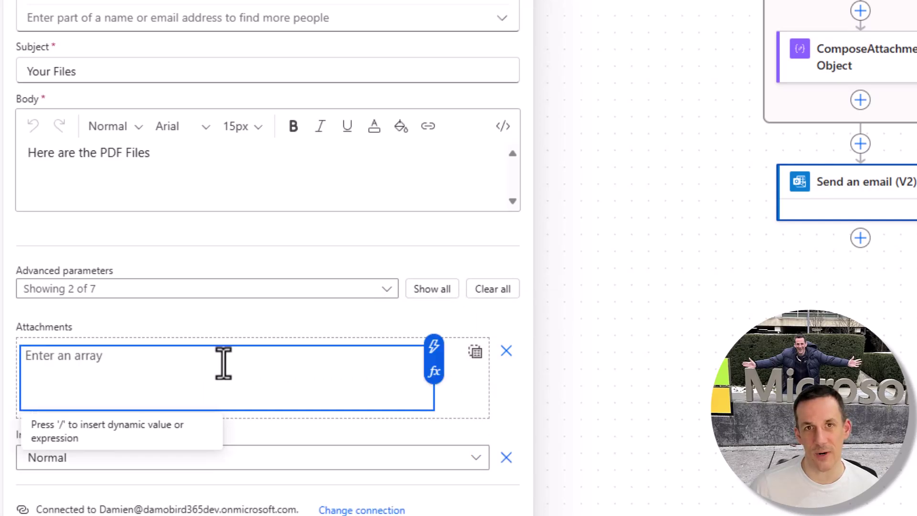
{"action": "left_click", "coordinate": [474, 355]}
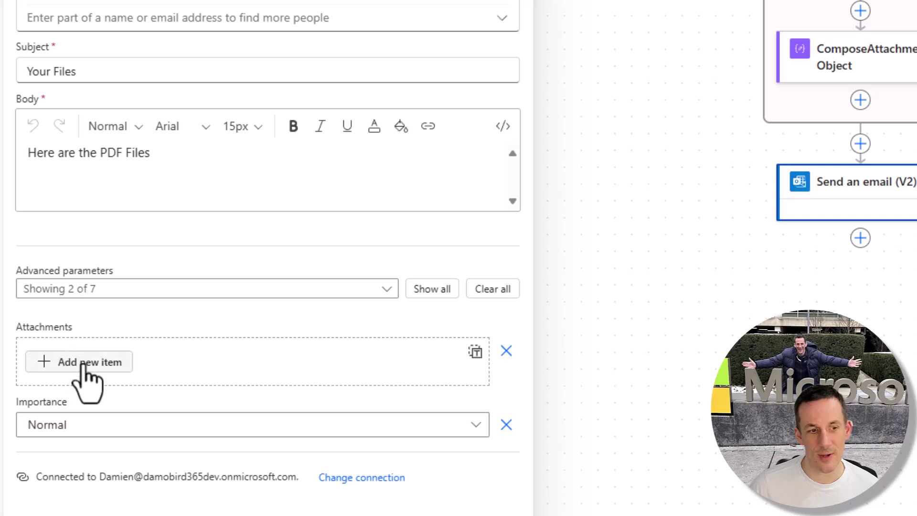
- Add an attachment item named Filename1 with content Thisinmycontent, then view it as a JSON array
{"action": "left_click", "coordinate": [87, 363]}
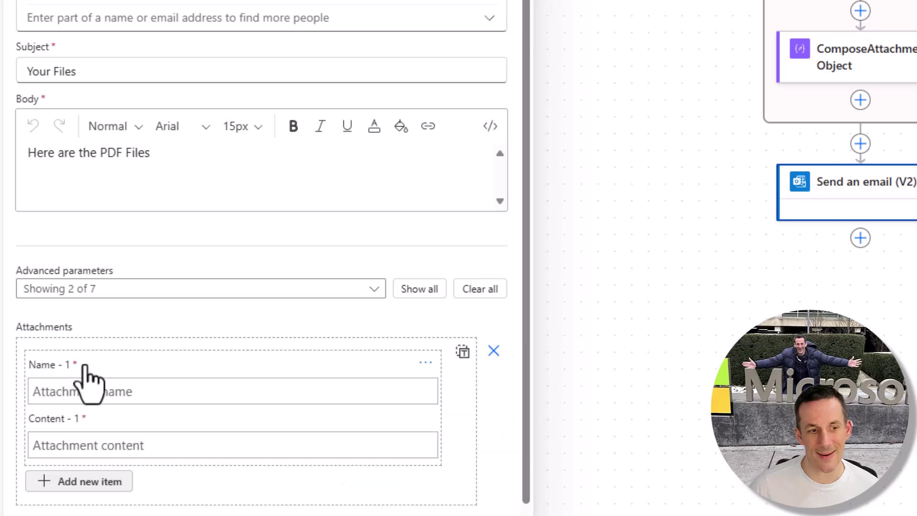
{"action": "left_click", "coordinate": [130, 386]}
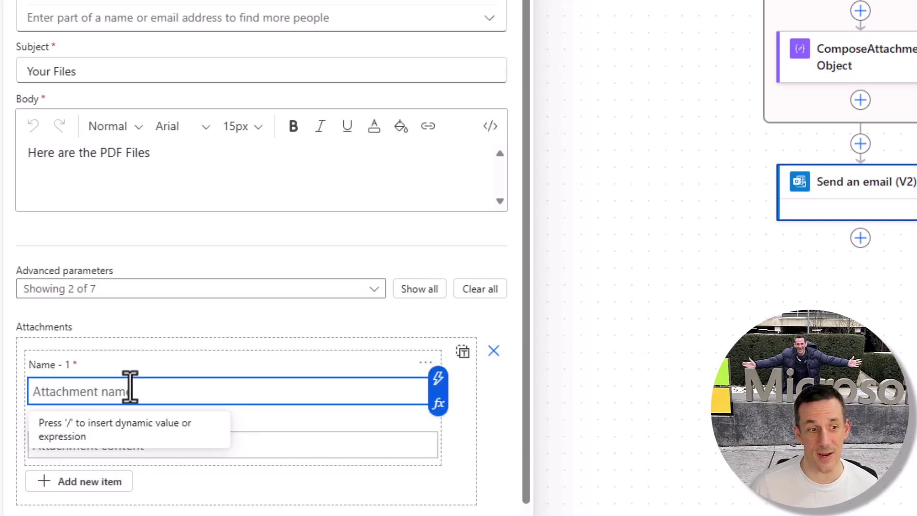
{"action": "type", "text": "Filen"}
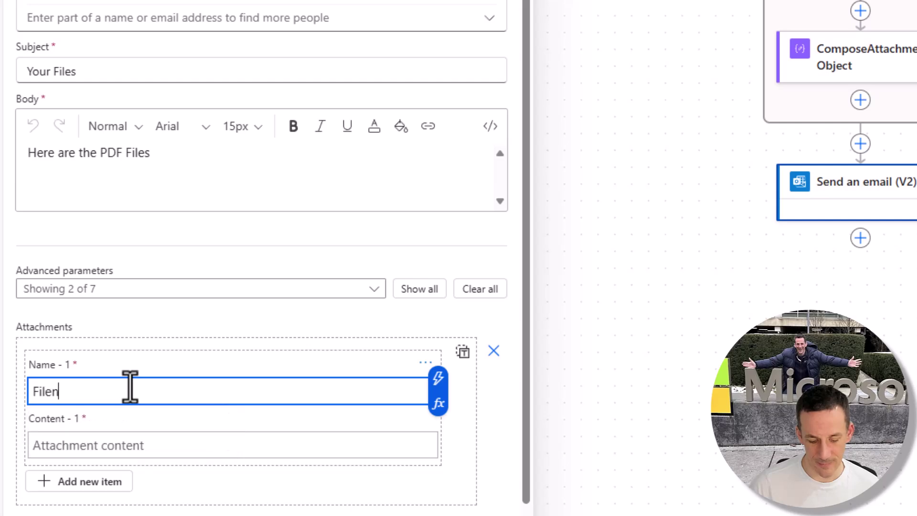
{"action": "type", "text": "ame1"}
{"action": "left_click", "coordinate": [85, 445]}
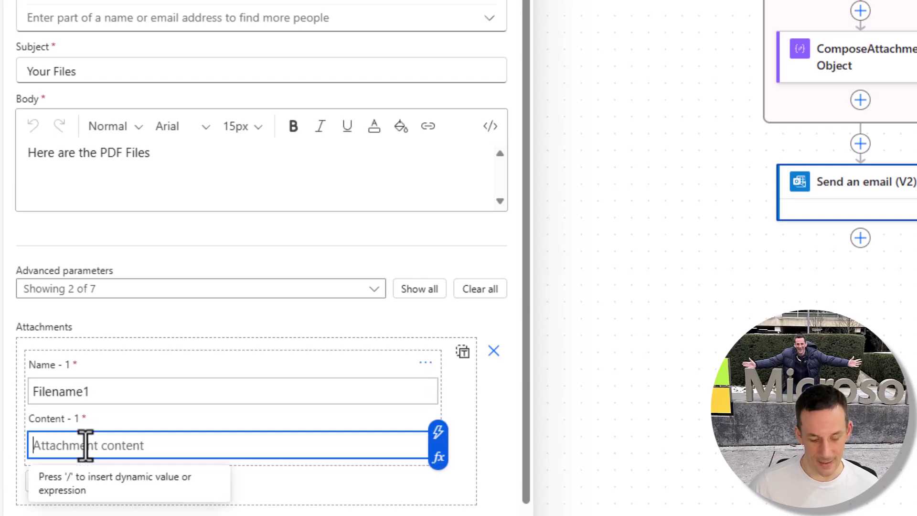
{"action": "type", "text": "Thisinmycontent"}
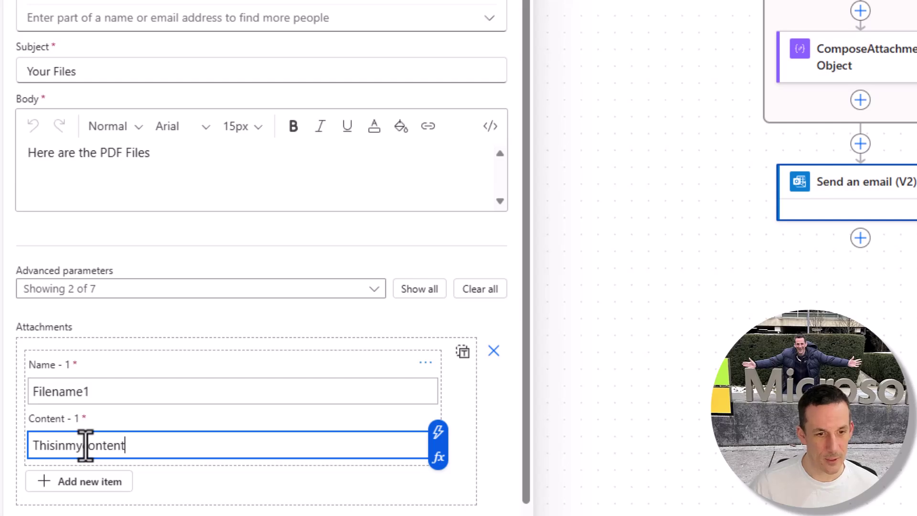
{"action": "left_click", "coordinate": [462, 352]}
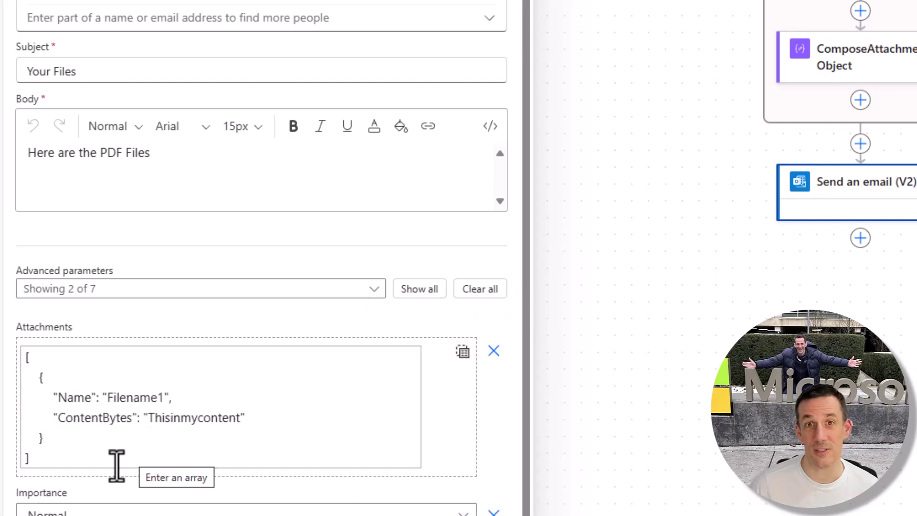
{"action": "left_click", "coordinate": [65, 434]}
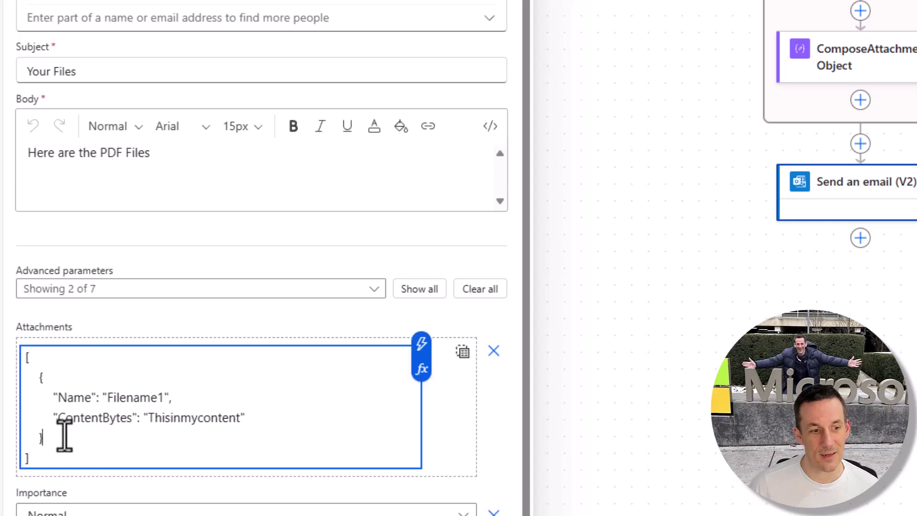
{"action": "left_click_drag", "start_coordinate": [64, 434], "coordinate": [24, 379]}
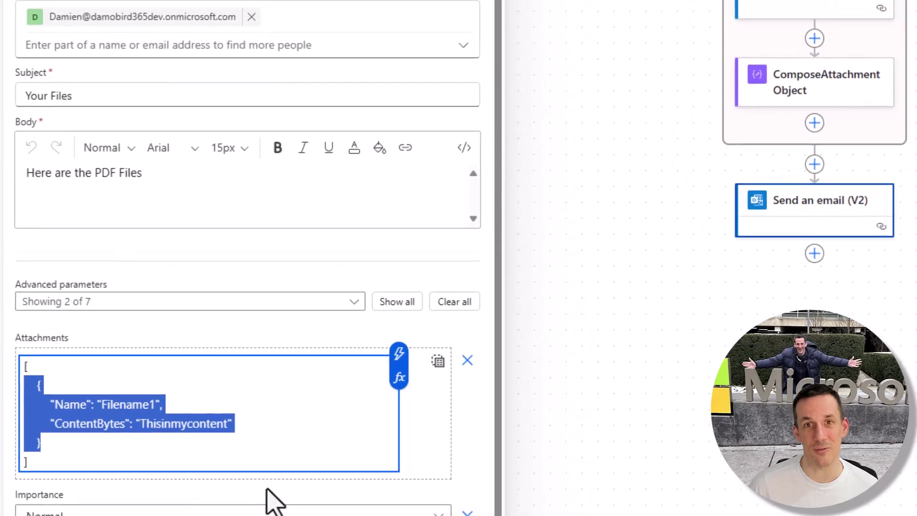
{"action": "right_click", "coordinate": [801, 165]}
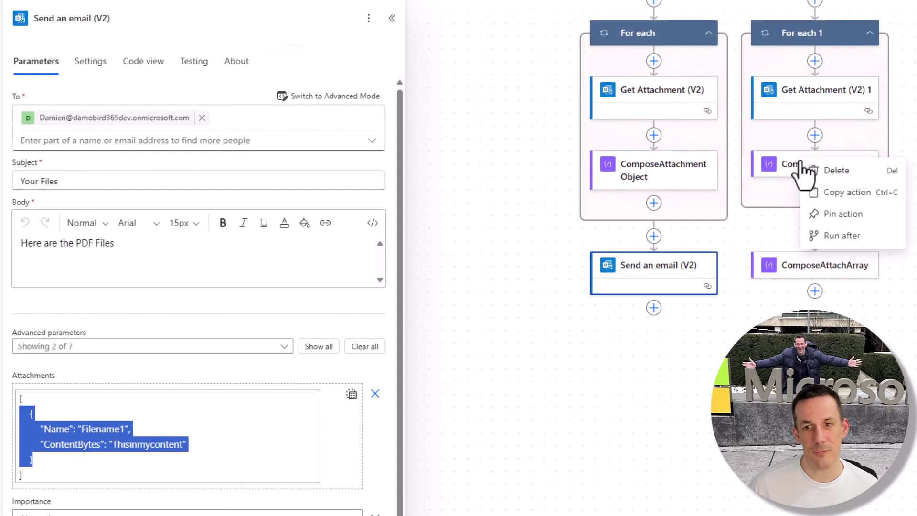
- Replace the sample array in email Attachments with the expression outputs('ComposeAttachmentObject')
{"action": "left_click", "coordinate": [834, 214]}
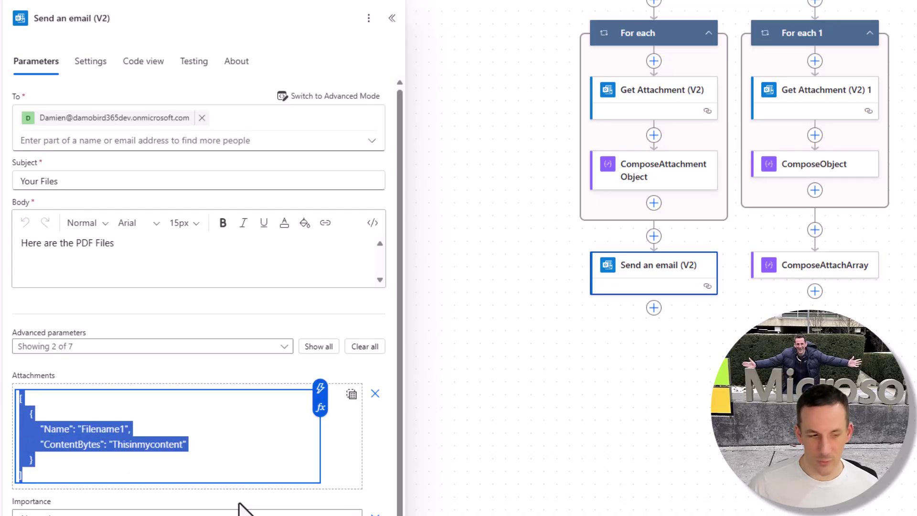
{"action": "key", "text": "BackSpace"}
{"action": "left_click", "coordinate": [328, 409]}
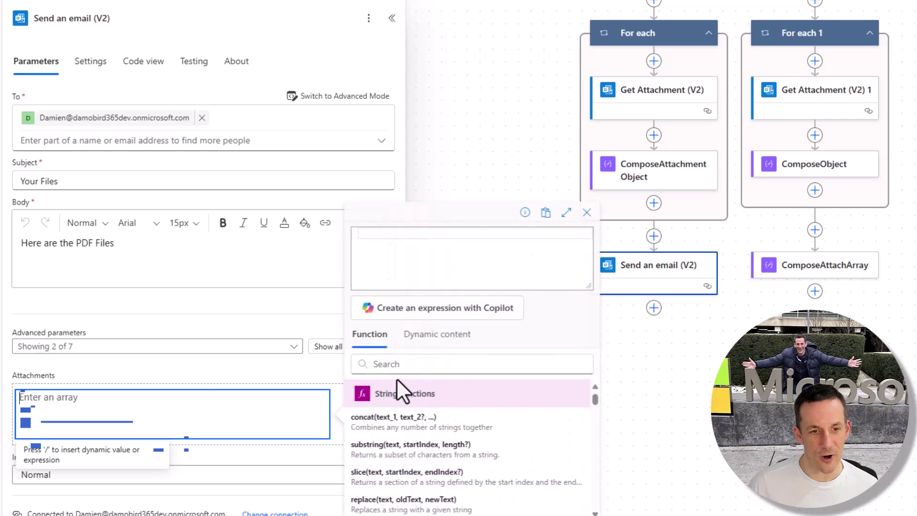
{"action": "left_click", "coordinate": [424, 270]}
{"action": "type", "text": "outputs"}
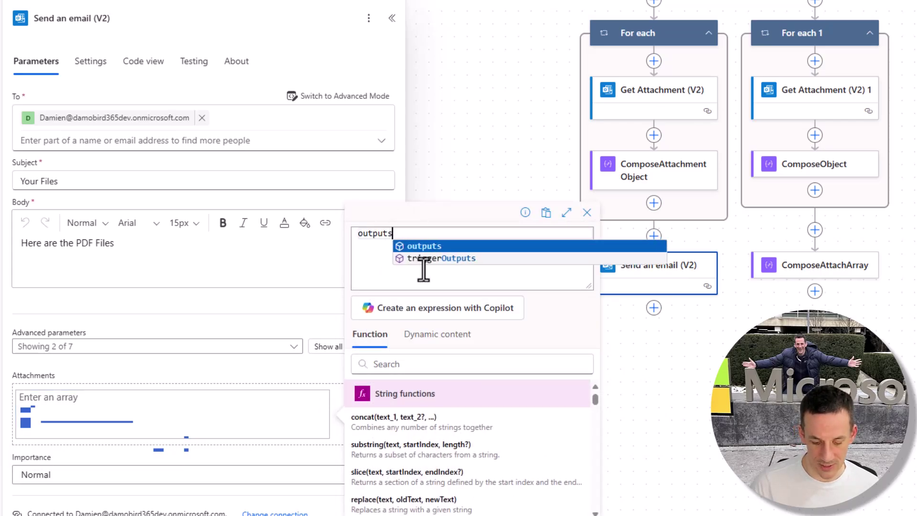
{"action": "type", "text": "('"}
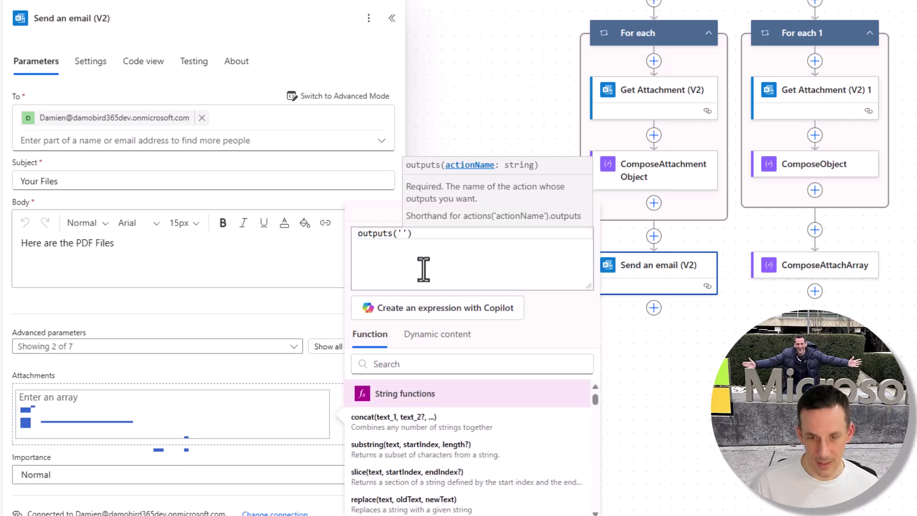
{"action": "type", "text": "ComposeAtta"}
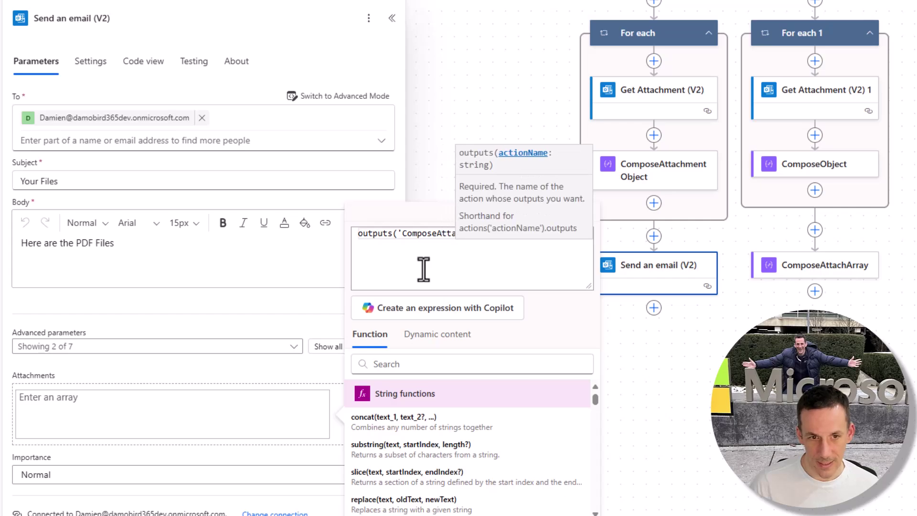
{"action": "type", "text": "chmentOb"}
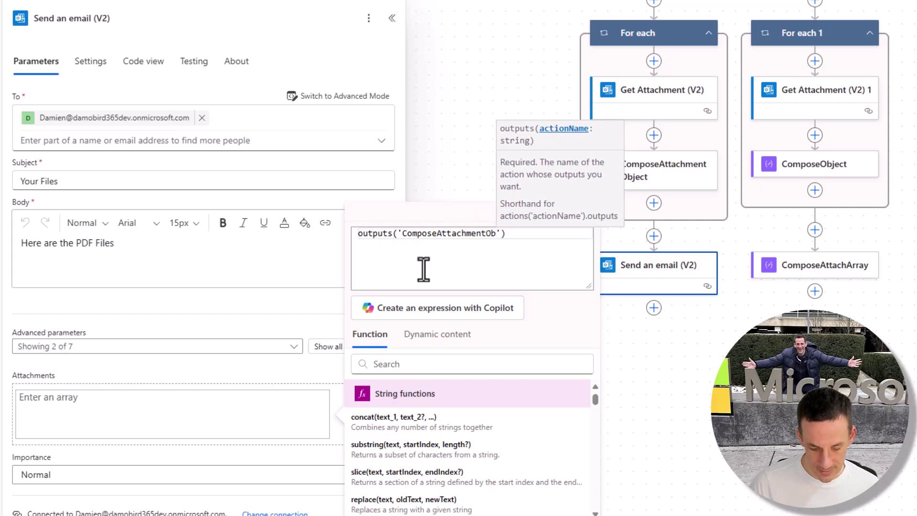
{"action": "type", "text": "ject"}
{"action": "left_click", "coordinate": [436, 511]}
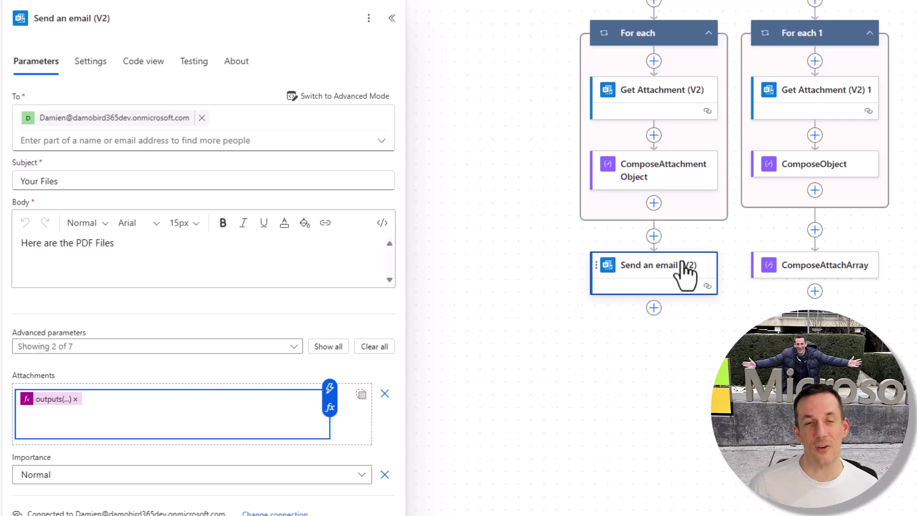
- Add a SharePoint Create file step on Community Live Demo 2025 saving to /Shared Documents
{"action": "left_click", "coordinate": [654, 203]}
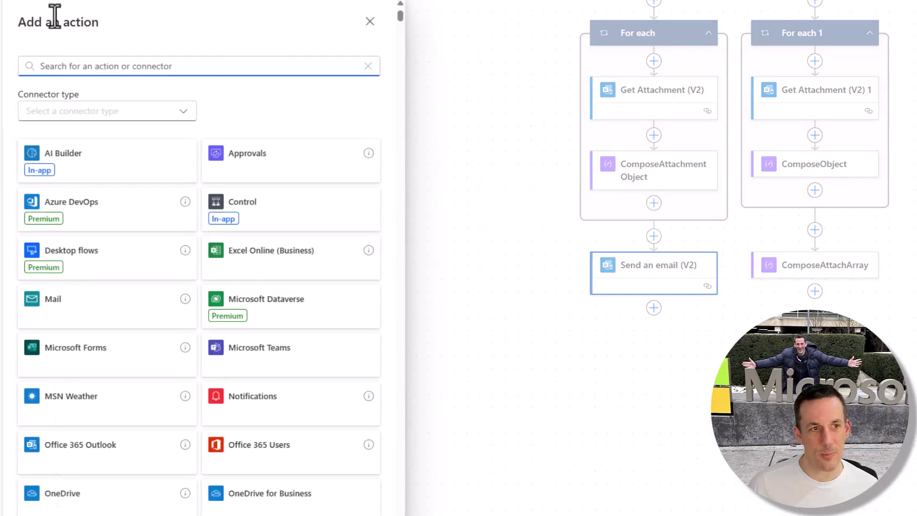
{"action": "type", "text": "Create File"}
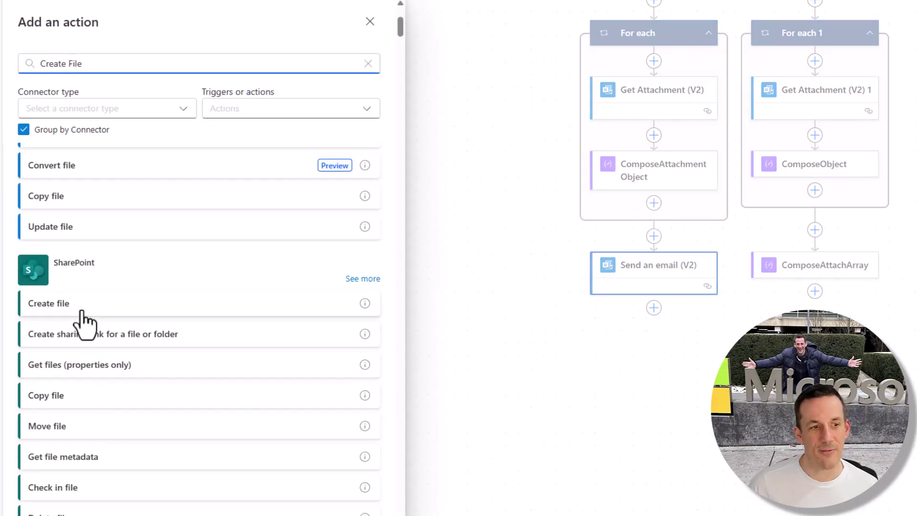
{"action": "left_click", "coordinate": [82, 311]}
{"action": "left_click", "coordinate": [256, 120]}
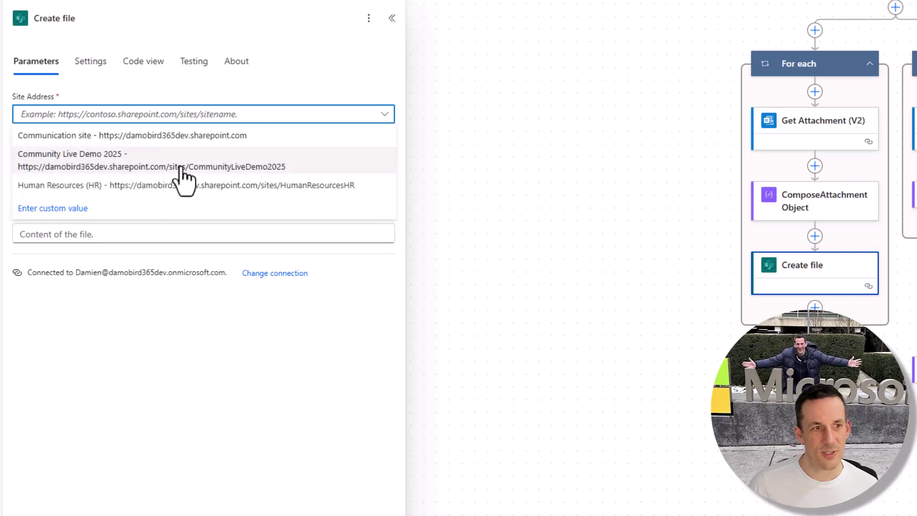
{"action": "left_click", "coordinate": [138, 165]}
{"action": "left_click", "coordinate": [383, 153]}
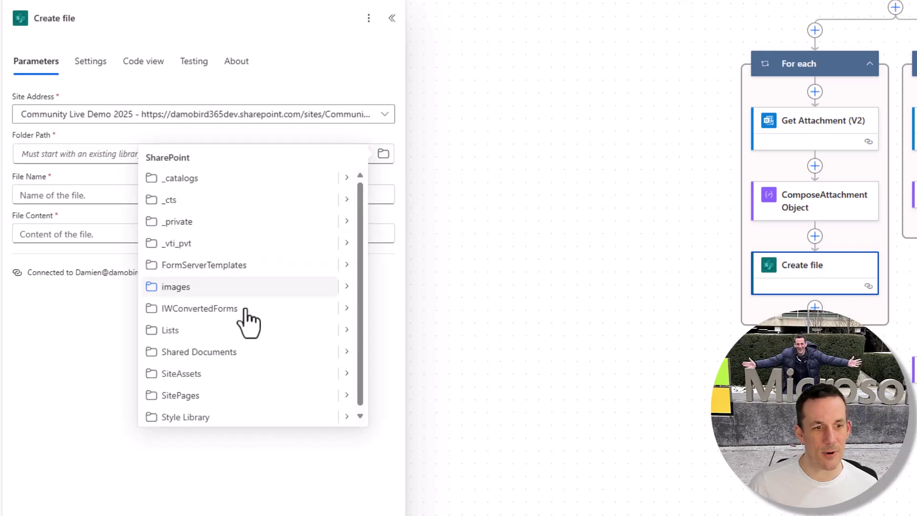
{"action": "left_click", "coordinate": [217, 353]}
- Use the attachment's Name and Content Bytes for the file, then send the test email
{"action": "left_click", "coordinate": [121, 195]}
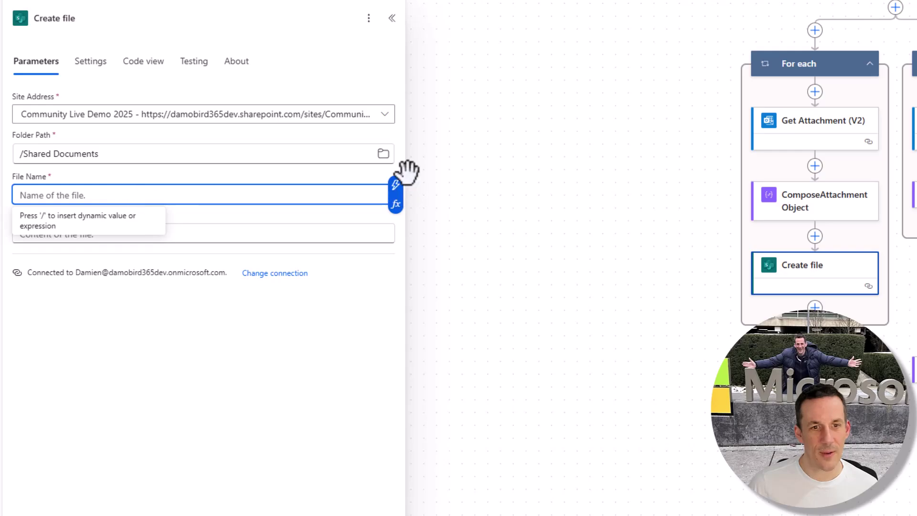
{"action": "left_click", "coordinate": [396, 184]}
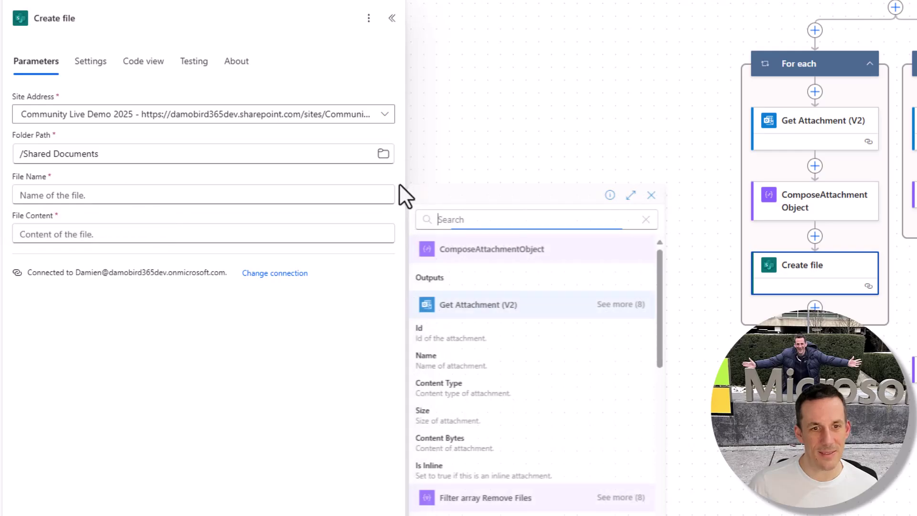
{"action": "left_click", "coordinate": [462, 366]}
{"action": "left_click", "coordinate": [188, 234]}
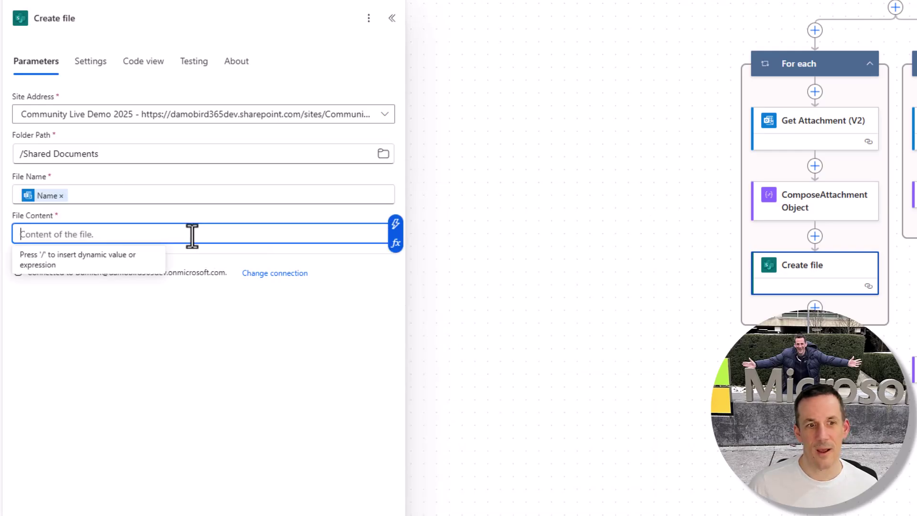
{"action": "left_click", "coordinate": [396, 225]}
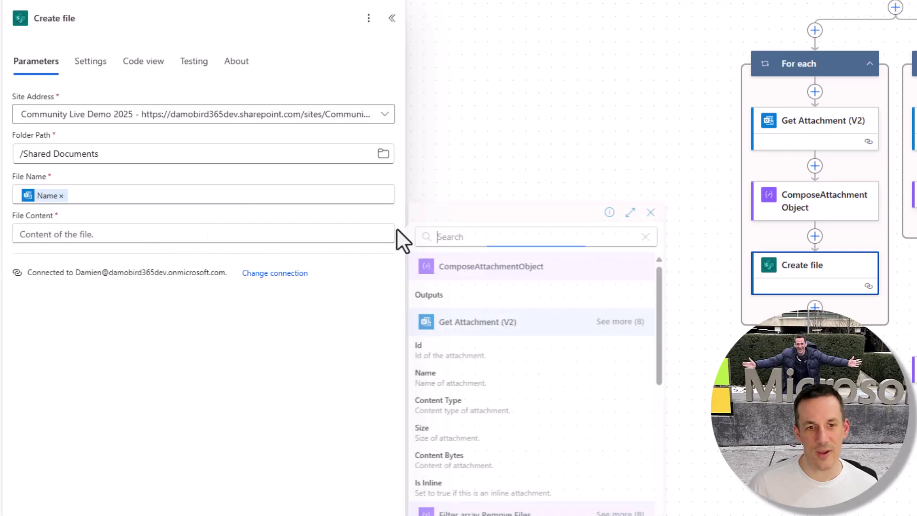
{"action": "left_click", "coordinate": [484, 460]}
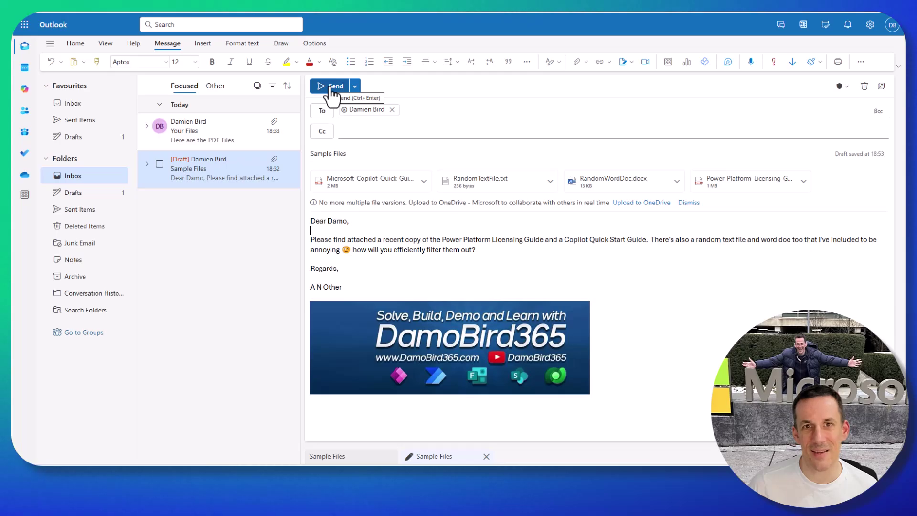
{"action": "left_click", "coordinate": [331, 91]}
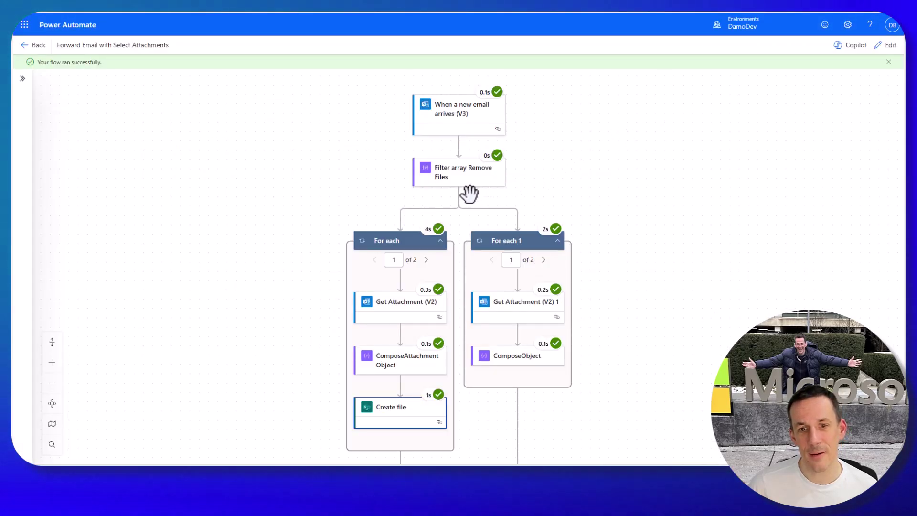
- Inspect the run results of Create file and the raw outputs of ComposeAttachArray
{"action": "scroll", "coordinate": [439, 268], "scroll_direction": "down", "scroll_amount": 2}
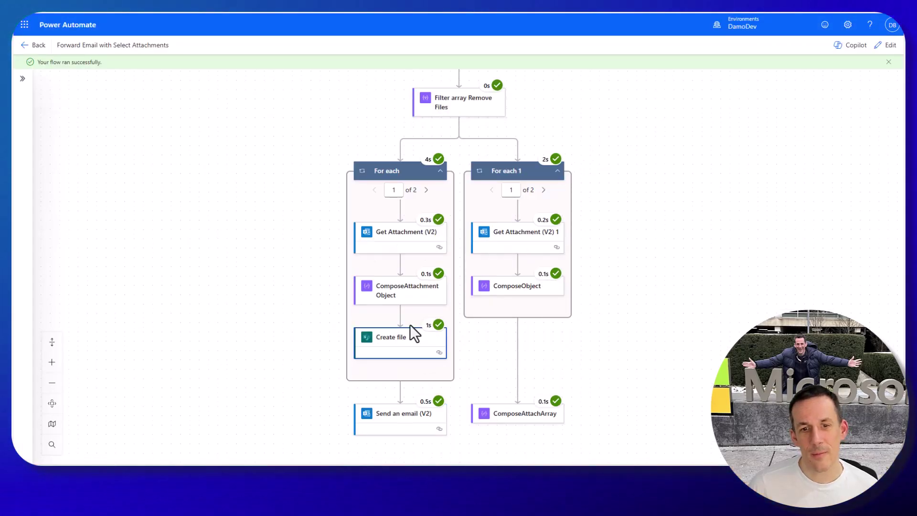
{"action": "left_click", "coordinate": [394, 343]}
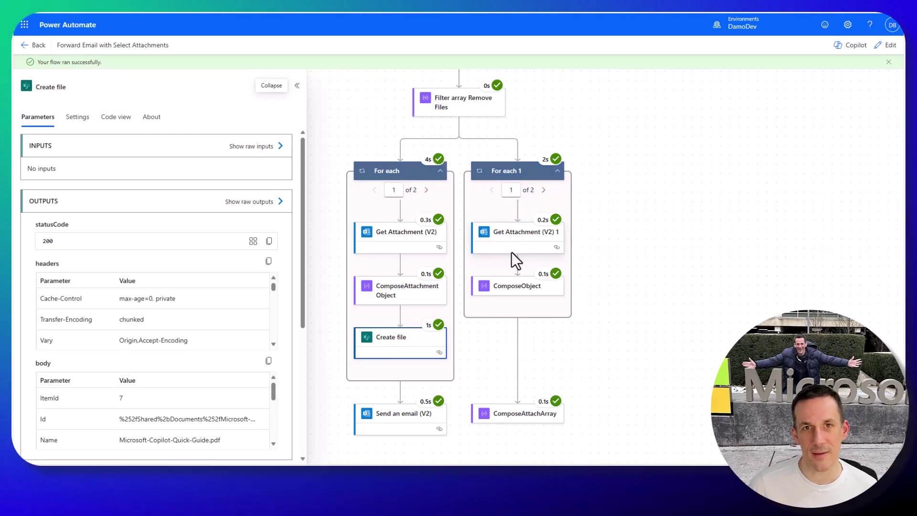
{"action": "left_click", "coordinate": [523, 424]}
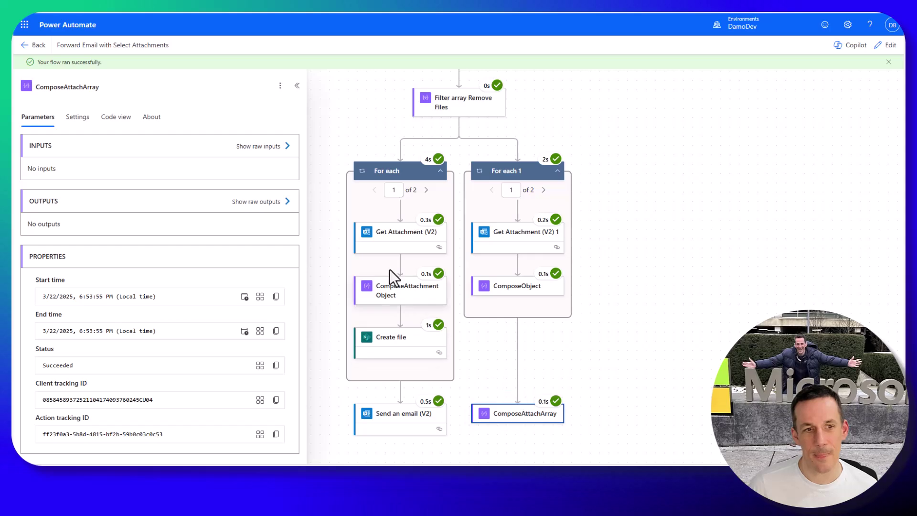
{"action": "left_click", "coordinate": [265, 205]}
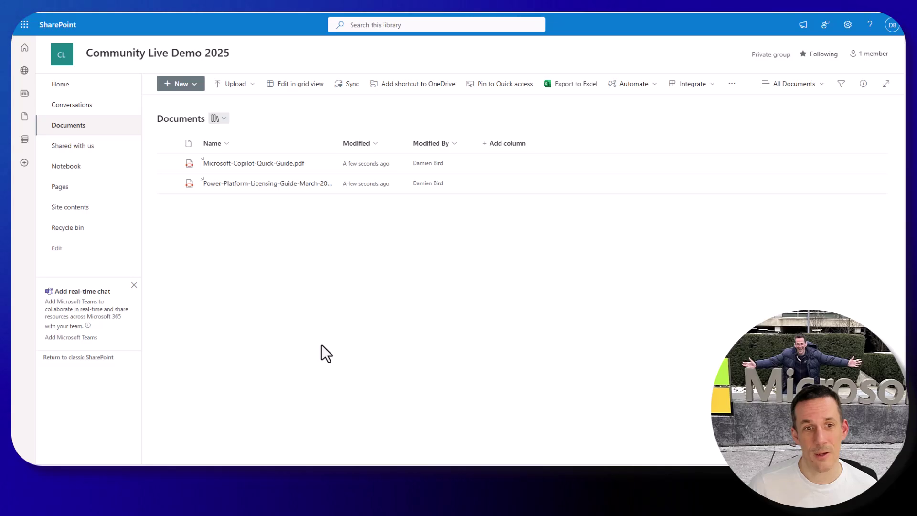
- Preview the saved Copilot quick guide PDF in SharePoint Documents, then the next saved PDF
{"action": "left_click", "coordinate": [262, 163]}
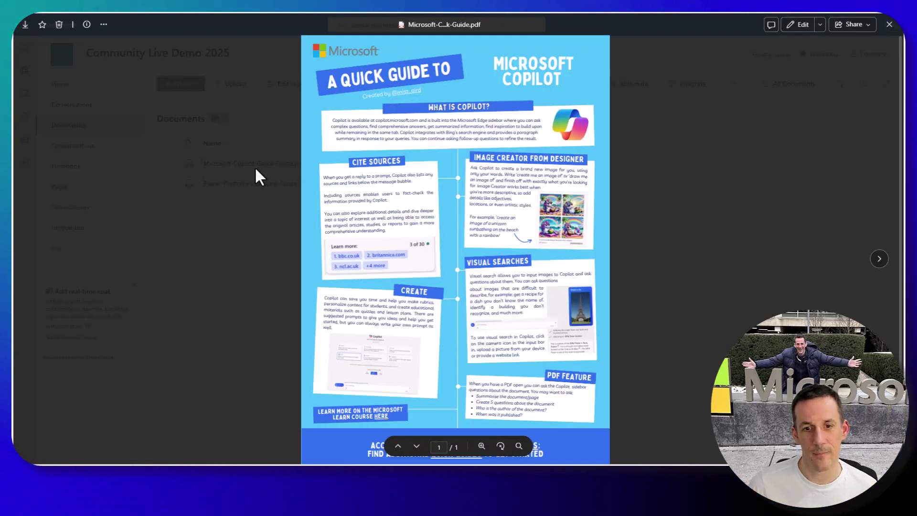
{"action": "left_click", "coordinate": [879, 259]}
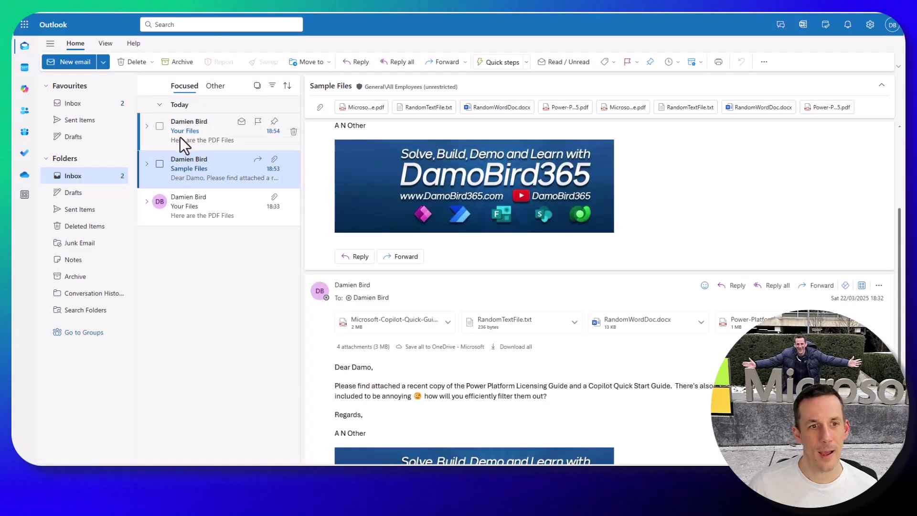
- Open the 18:54 Your Files email and preview the Copilot guide and Power Platform Licensing Guide attachments
{"action": "left_click", "coordinate": [208, 133]}
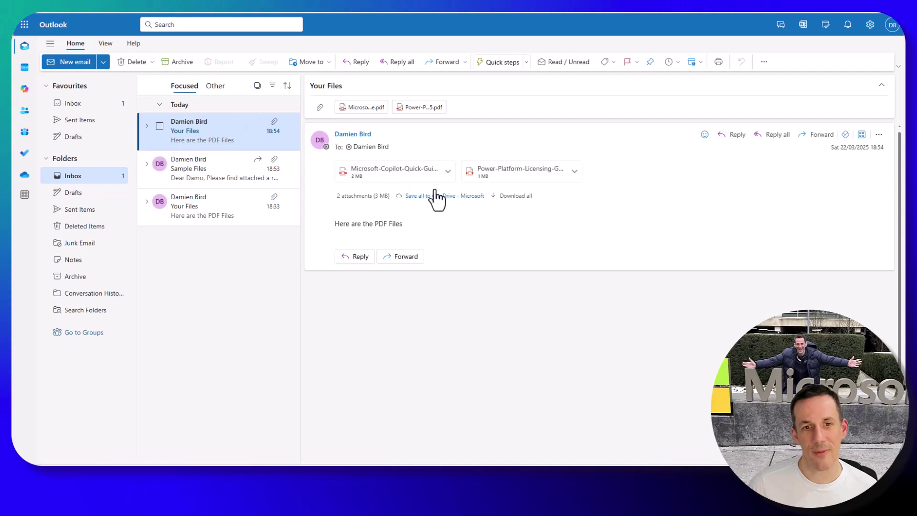
{"action": "left_click", "coordinate": [419, 176]}
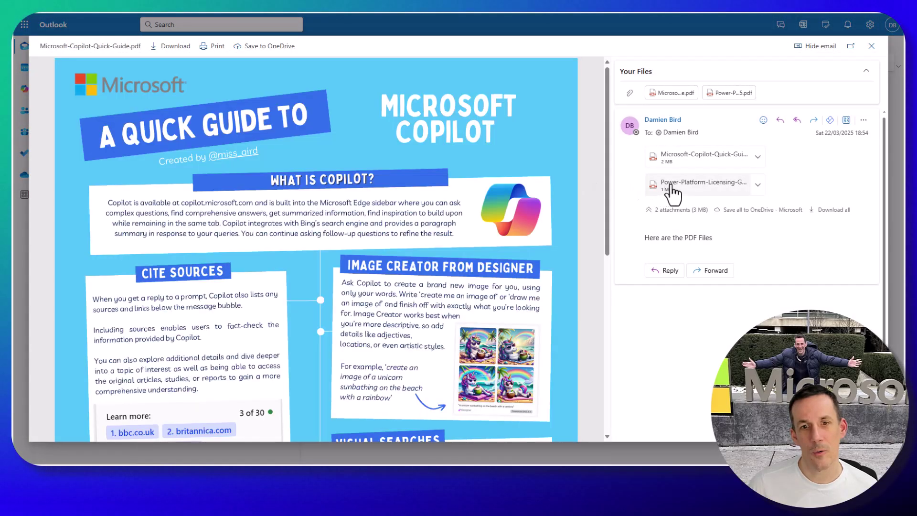
{"action": "left_click", "coordinate": [674, 186]}
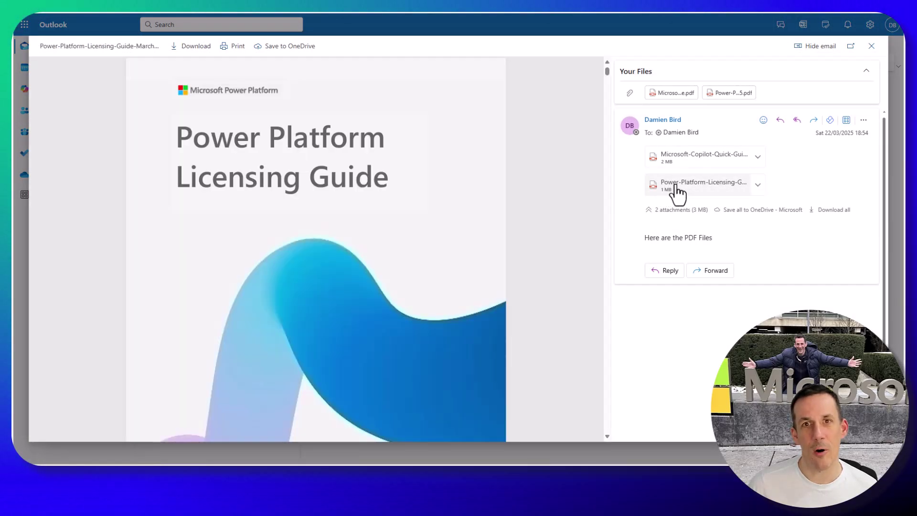